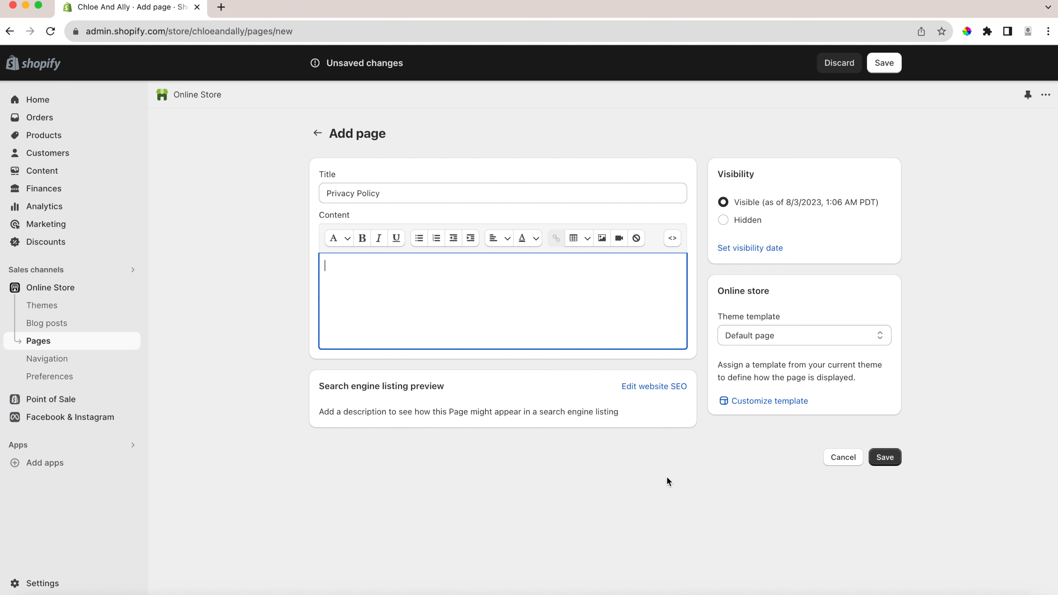
Abandon the unsaved Privacy Policy page, and change the existing Contact page's title to Contact Us and save it.
{"action": "left_click", "coordinate": [319, 132]}
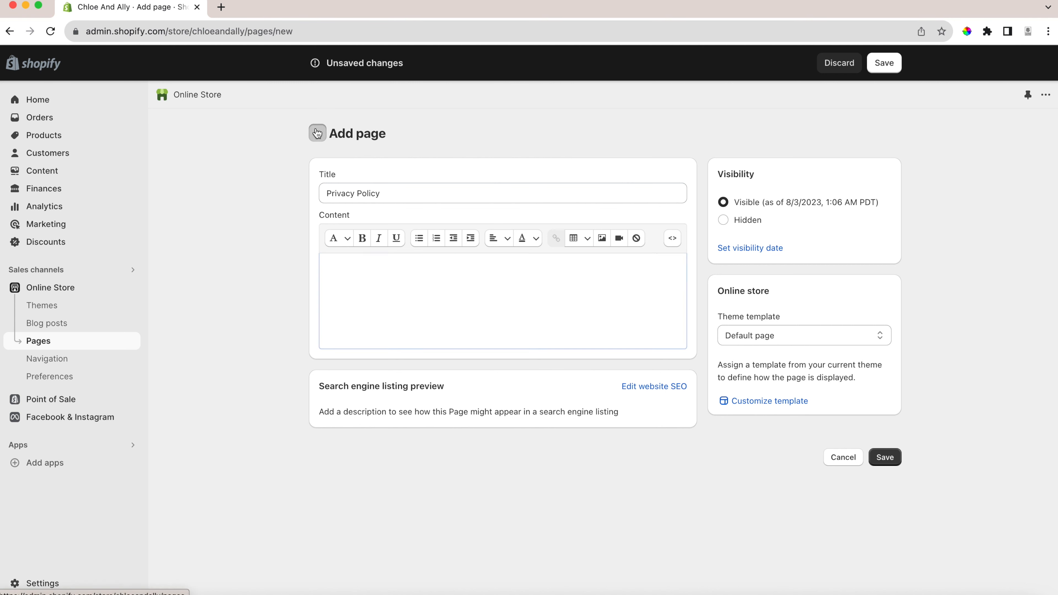
{"action": "left_click", "coordinate": [699, 357]}
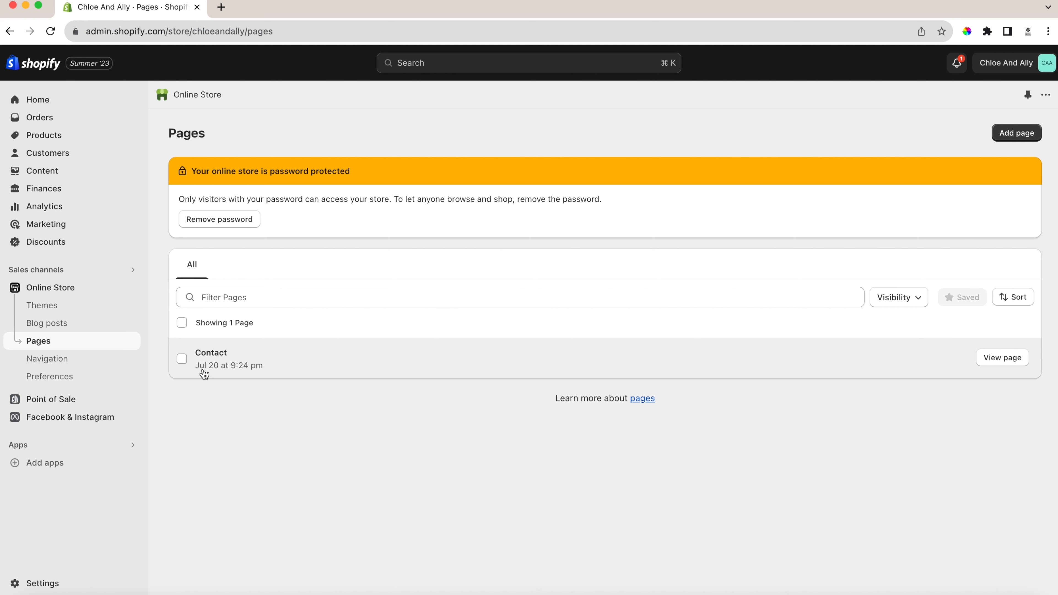
{"action": "left_click", "coordinate": [229, 353]}
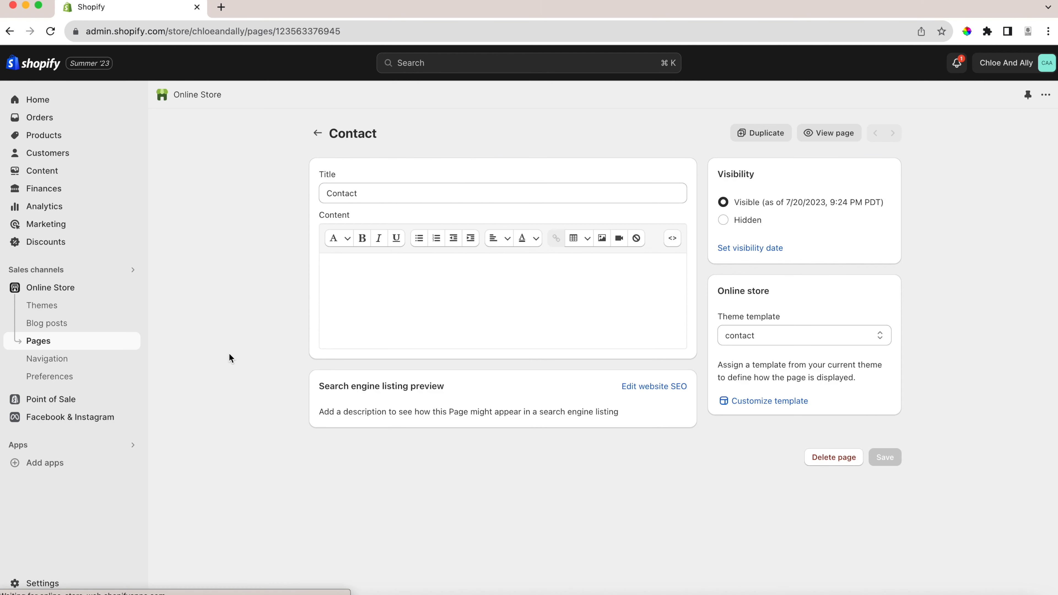
{"action": "left_click", "coordinate": [372, 191]}
{"action": "type", "text": "Us"}
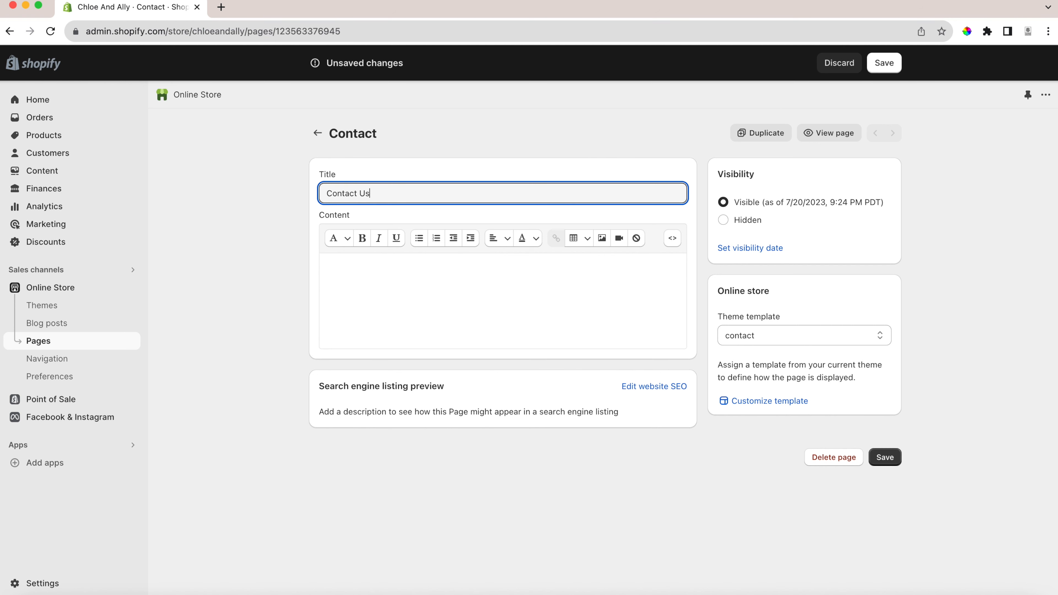
{"action": "left_click", "coordinate": [482, 176]}
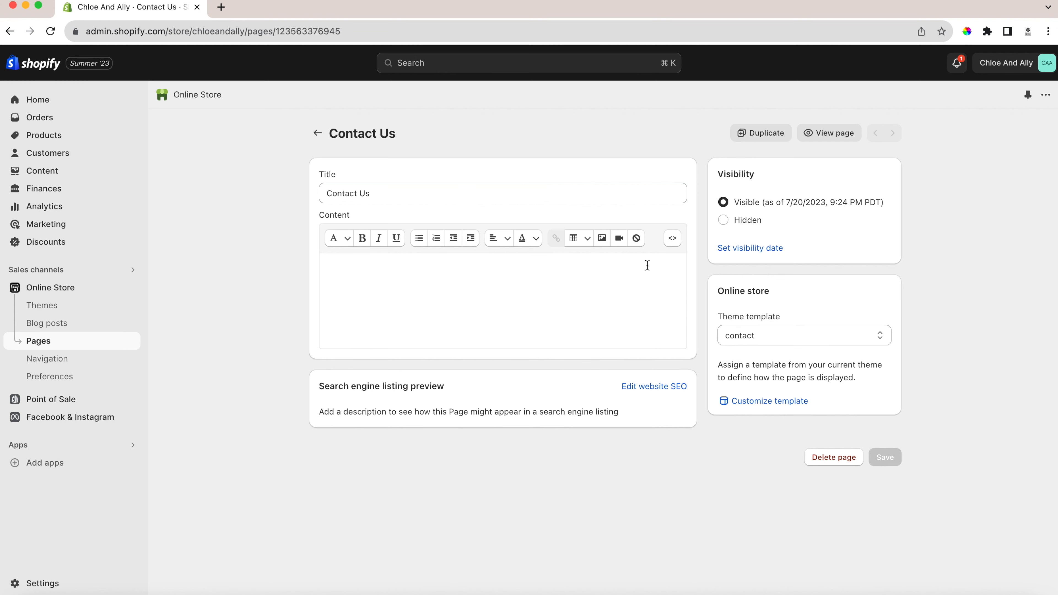
View the Contact Us page on the storefront, look through its contact form, and return to the admin.
{"action": "left_click", "coordinate": [833, 131]}
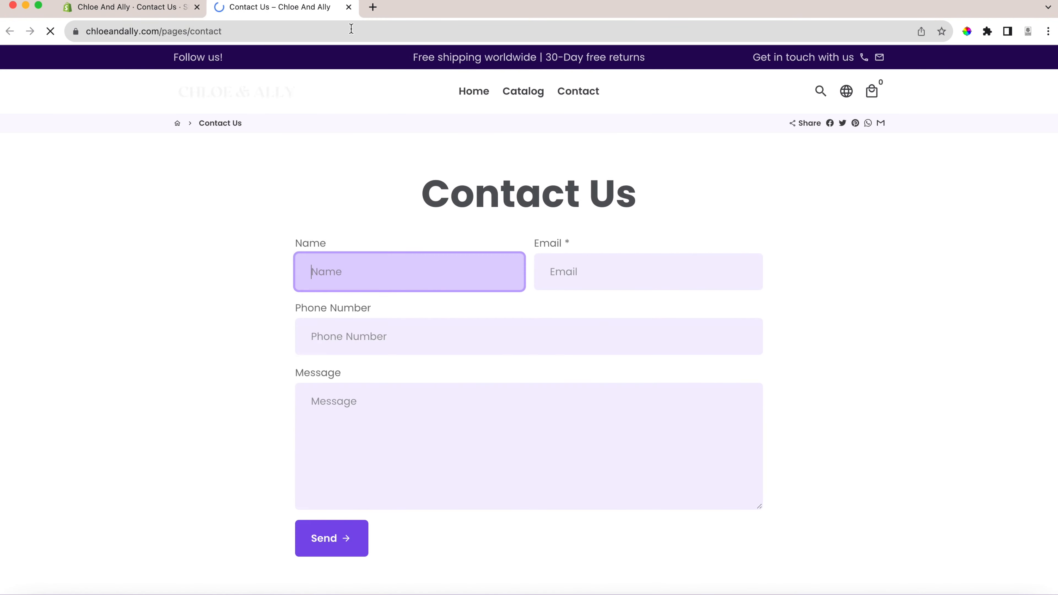
{"action": "scroll", "coordinate": [499, 308], "scroll_direction": "down", "scroll_amount": 5}
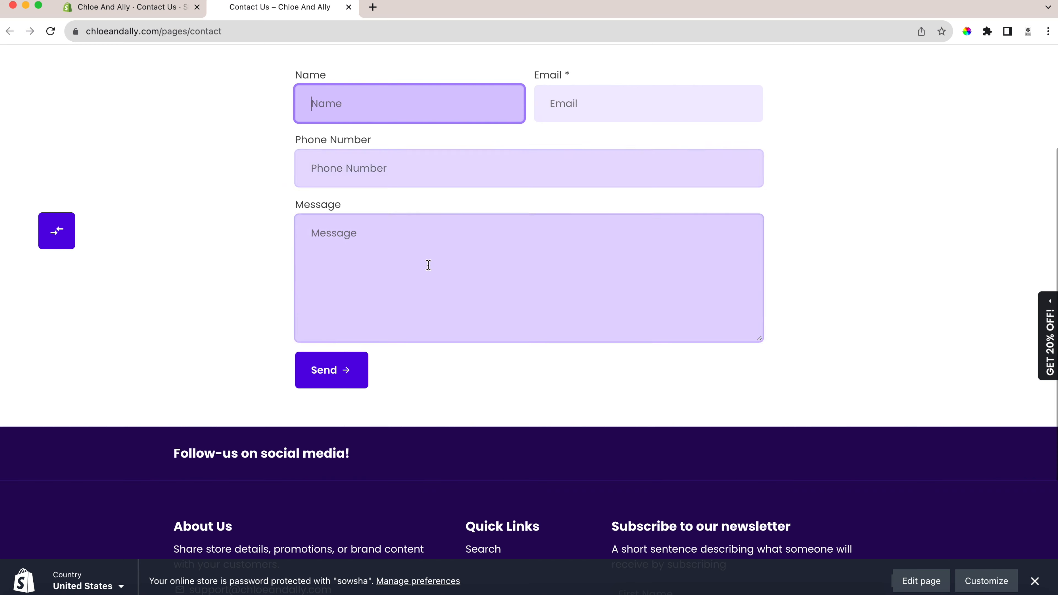
{"action": "left_click", "coordinate": [134, 7]}
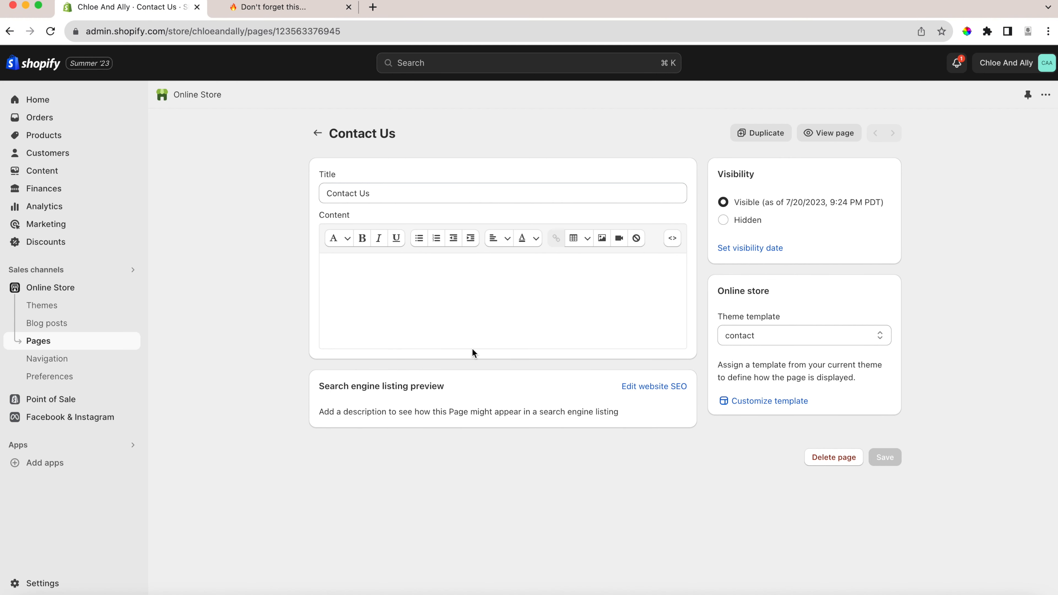
Open the store's main menu in the navigation settings and compare it with the storefront's header and footer links.
{"action": "left_click", "coordinate": [59, 358]}
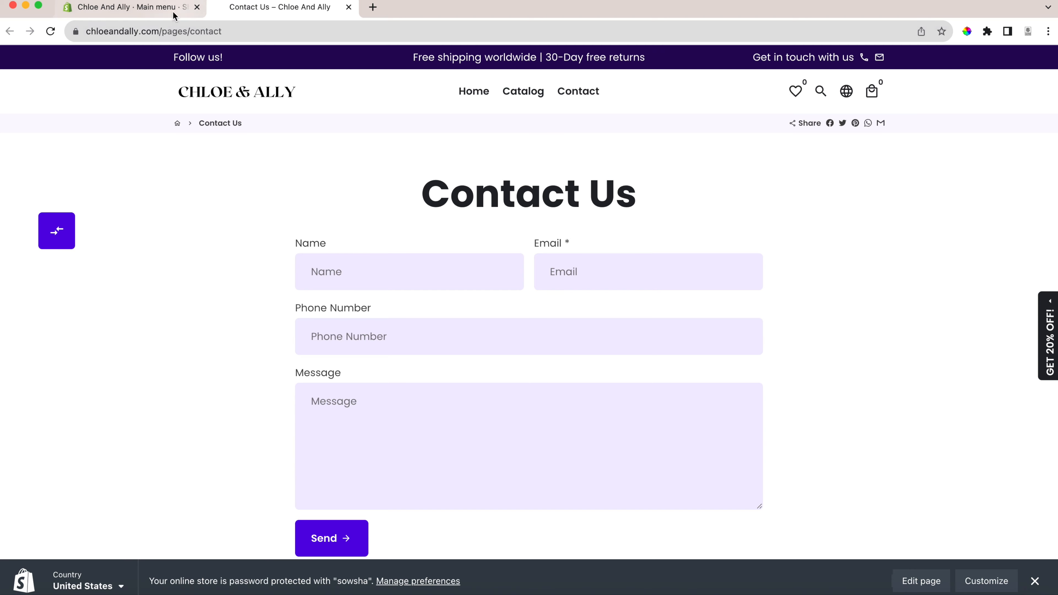
{"action": "scroll", "coordinate": [446, 448], "scroll_direction": "down", "scroll_amount": 8}
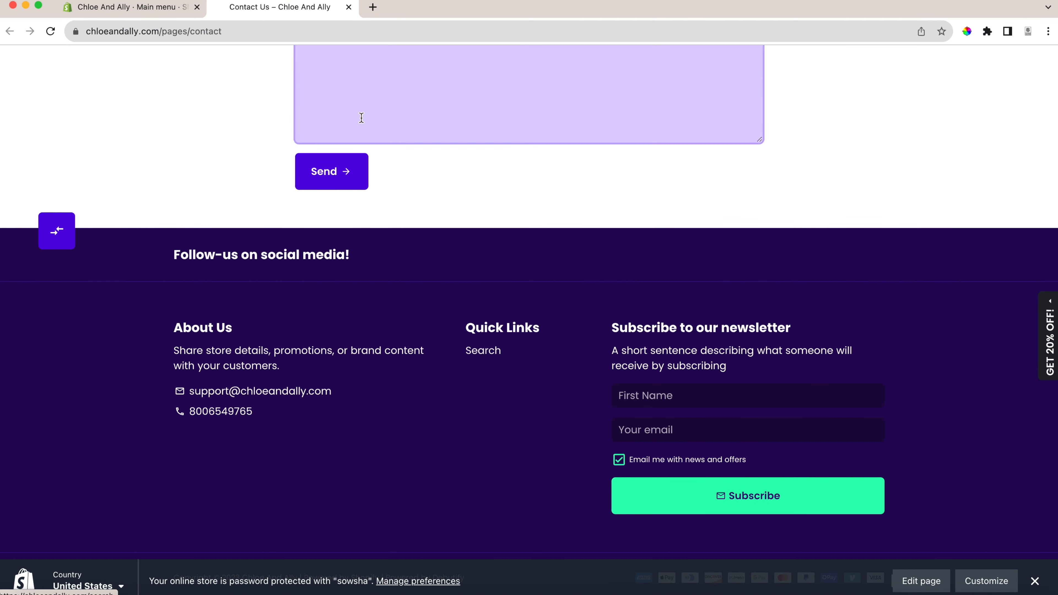
{"action": "left_click", "coordinate": [119, 9]}
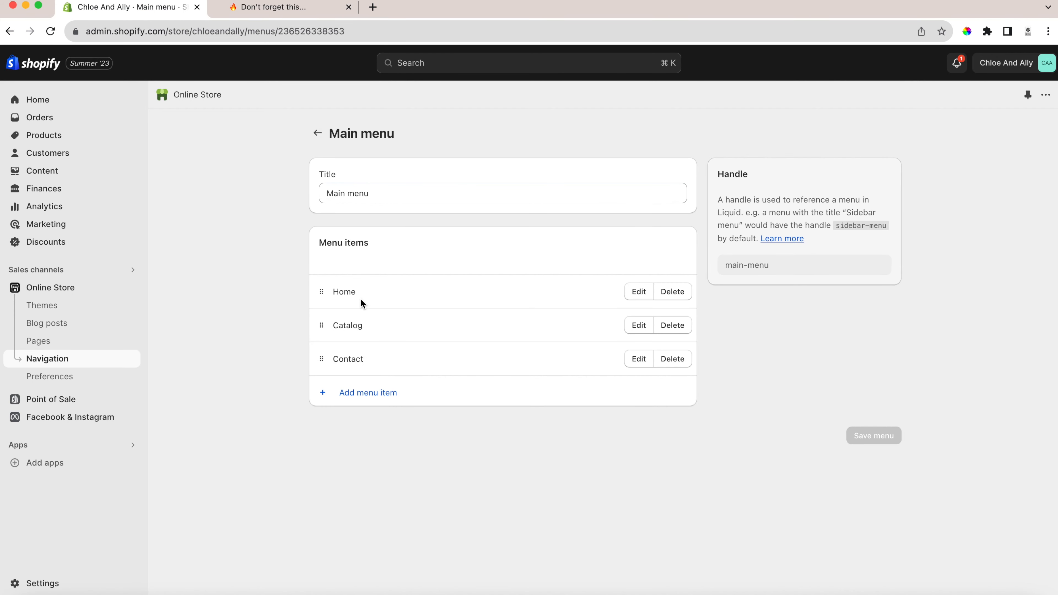
Reopen the main menu from the navigation overview and rename its Contact item as Contact Us.
{"action": "left_click", "coordinate": [318, 134]}
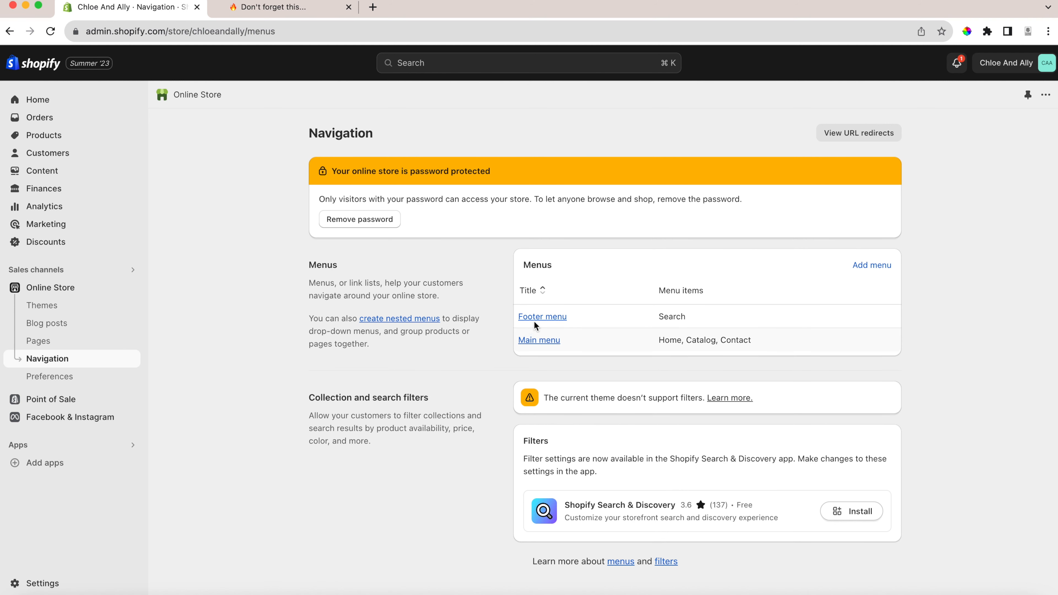
{"action": "left_click", "coordinate": [532, 340]}
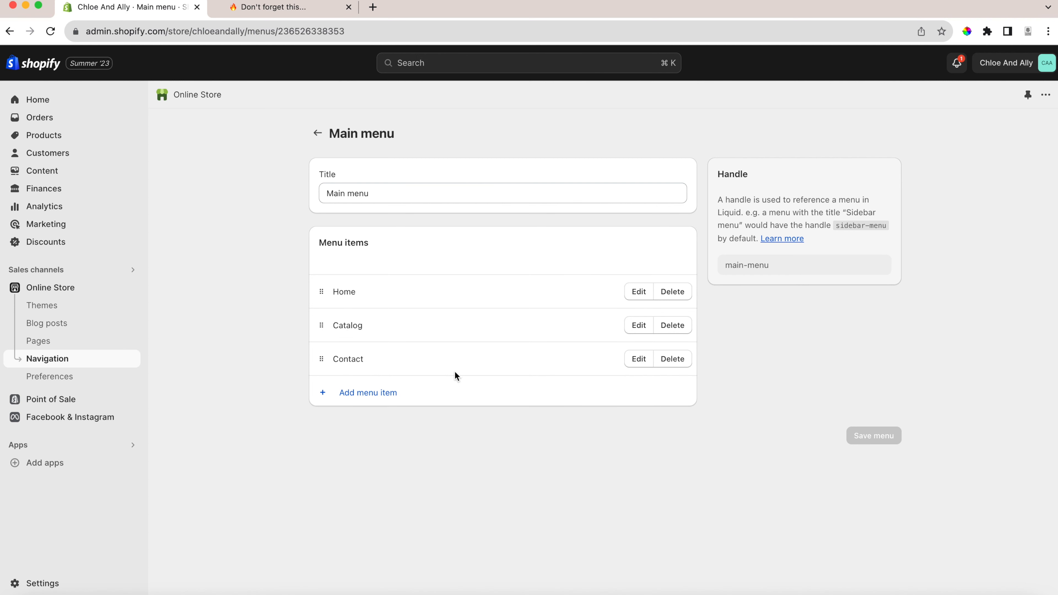
{"action": "left_click", "coordinate": [650, 366]}
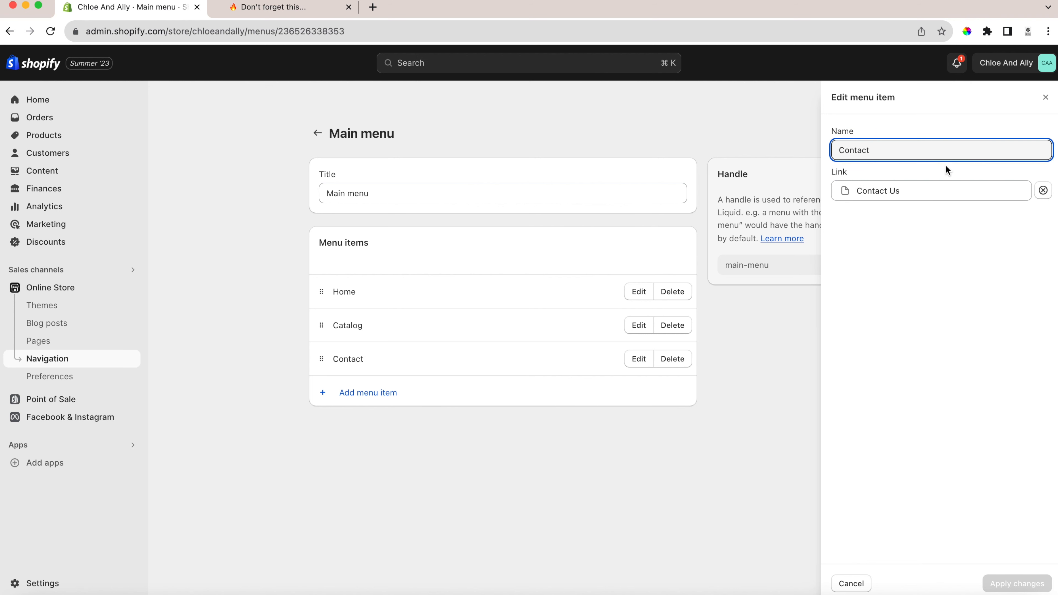
{"action": "type", "text": "Us"}
{"action": "left_click", "coordinate": [851, 323]}
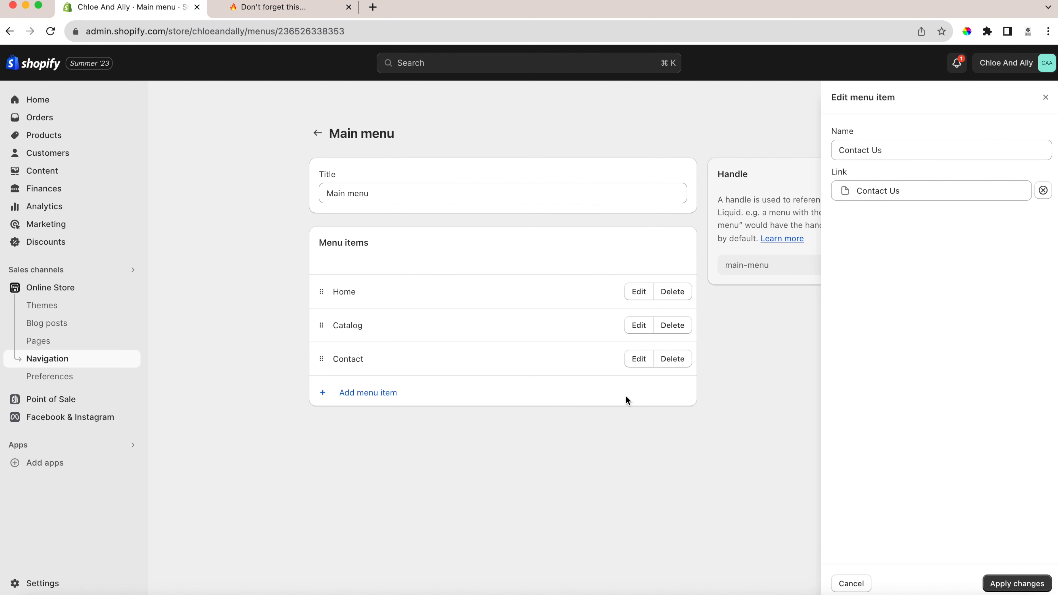
{"action": "left_click", "coordinate": [1015, 585]}
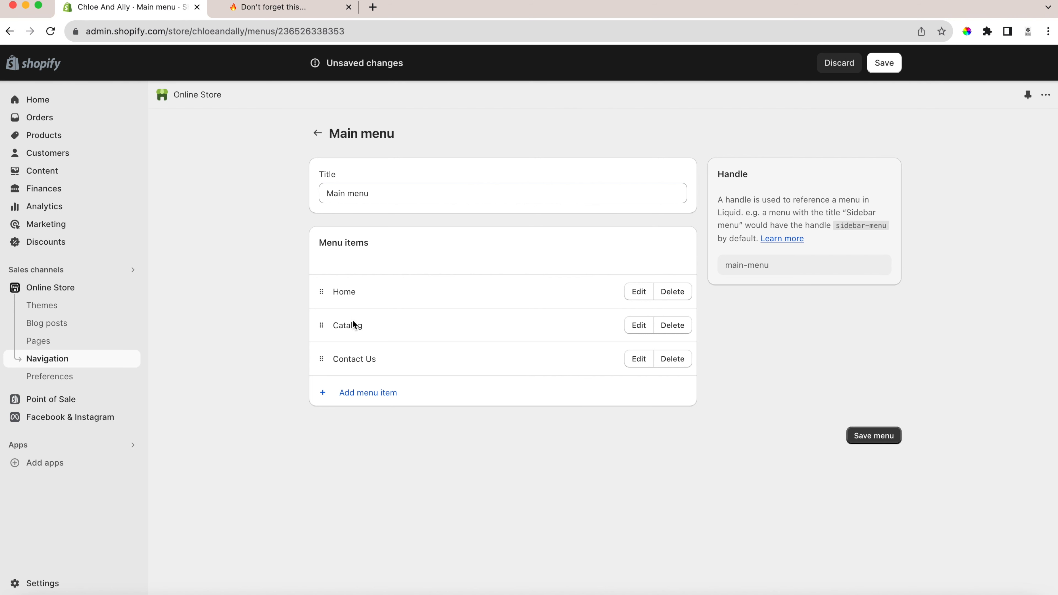
Rename the main menu's Catalog item as SHOP ALL, keeping its link to all products.
{"action": "left_click", "coordinate": [640, 328]}
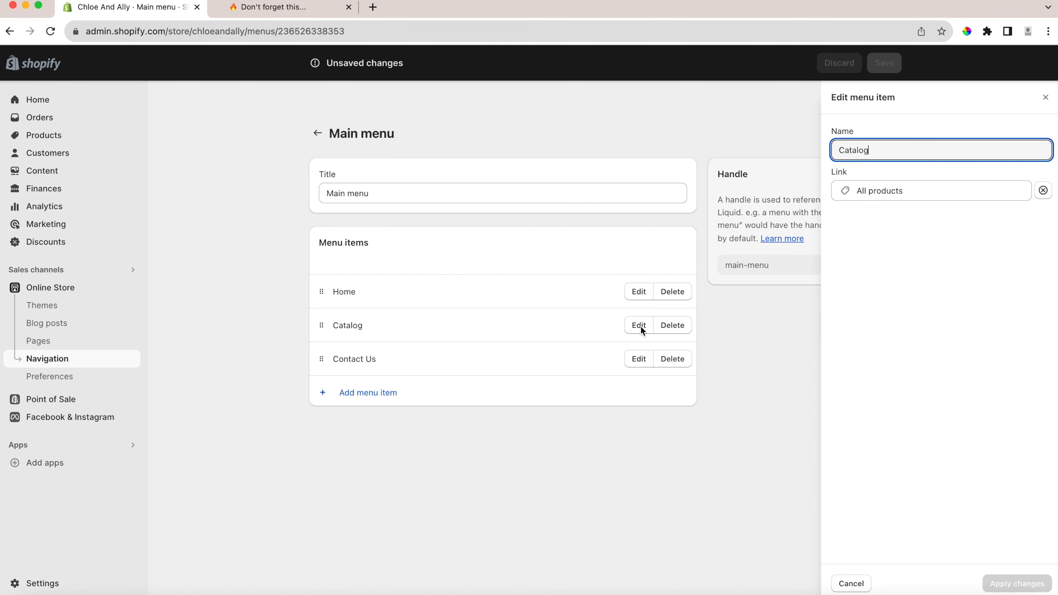
{"action": "double_click", "coordinate": [862, 150]}
{"action": "type", "text": "SHOP"}
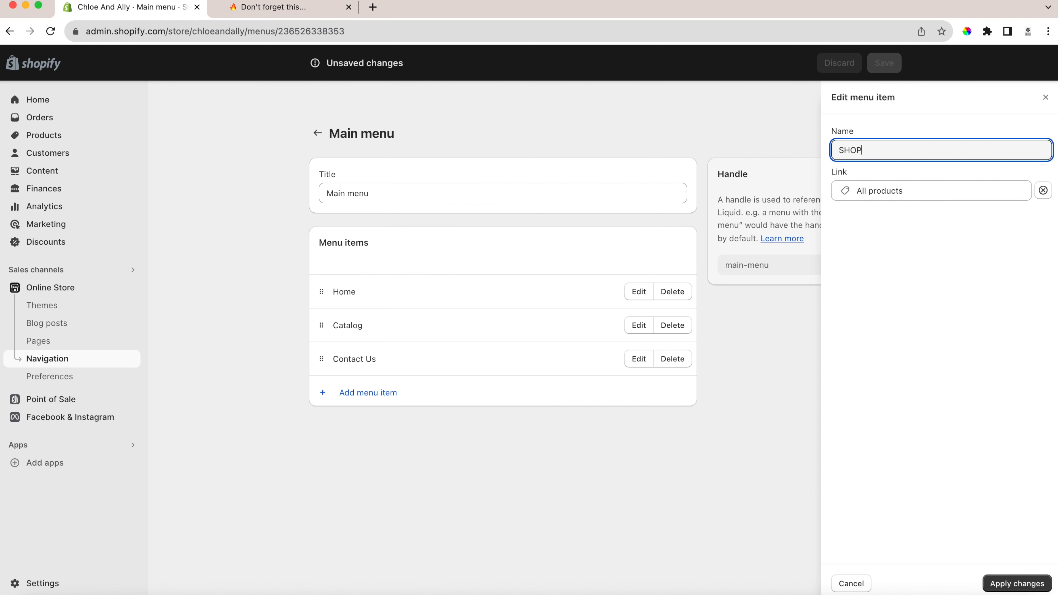
{"action": "type", "text": " ALL"}
{"action": "left_click", "coordinate": [1019, 583]}
Add a main menu item named Sets that links to the Sets collection.
{"action": "left_click", "coordinate": [359, 391]}
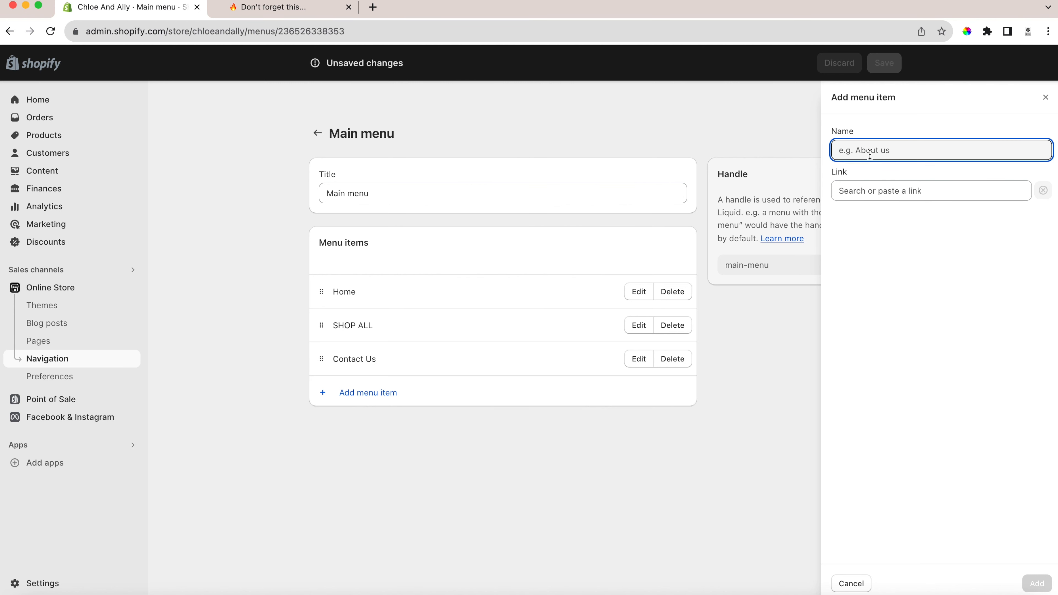
{"action": "type", "text": "Sets"}
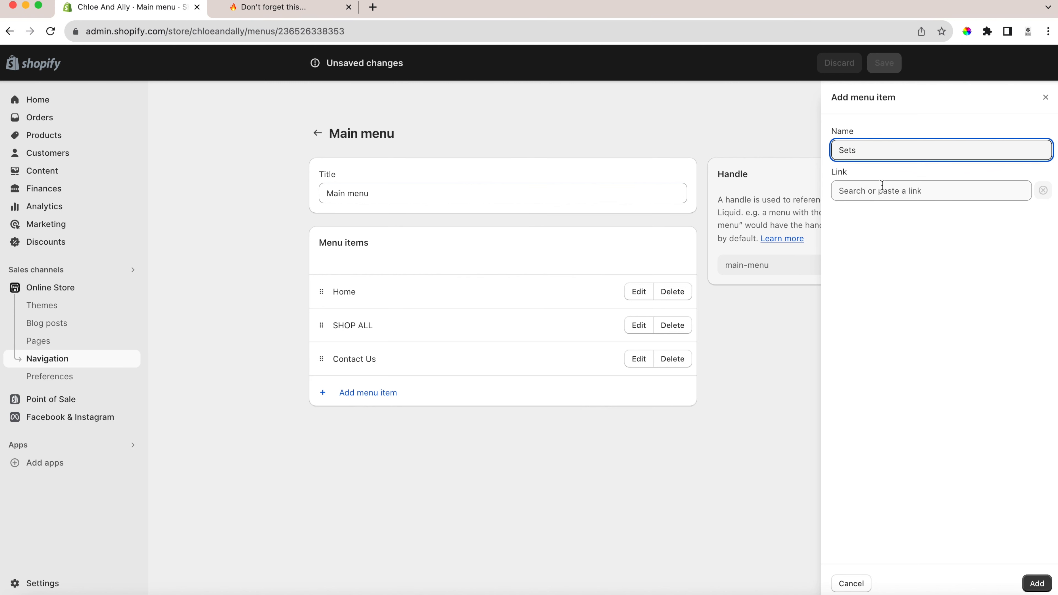
{"action": "left_click", "coordinate": [891, 192]}
{"action": "left_click", "coordinate": [882, 267]}
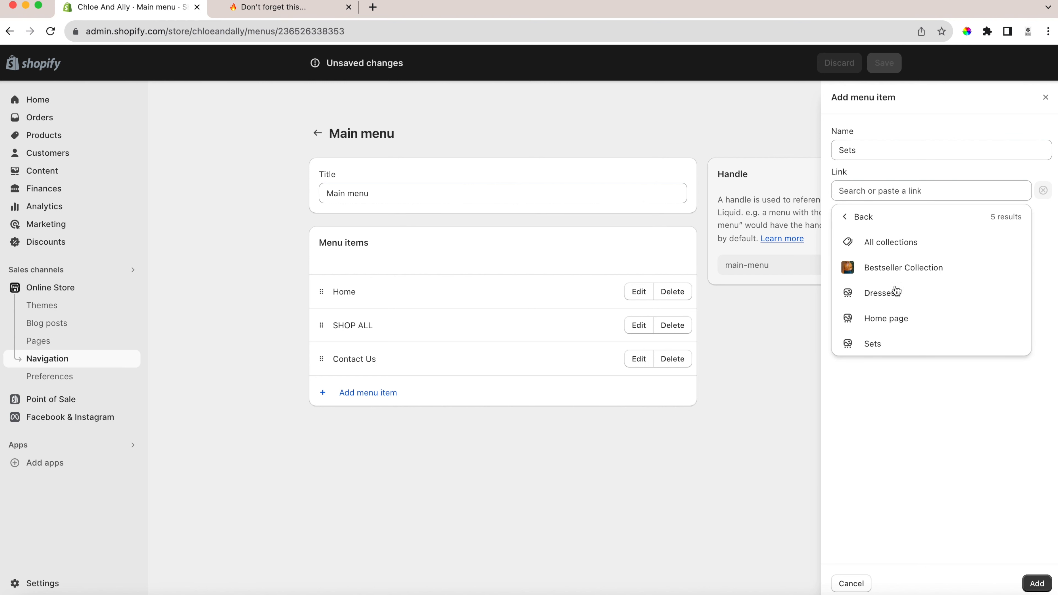
{"action": "left_click", "coordinate": [870, 344]}
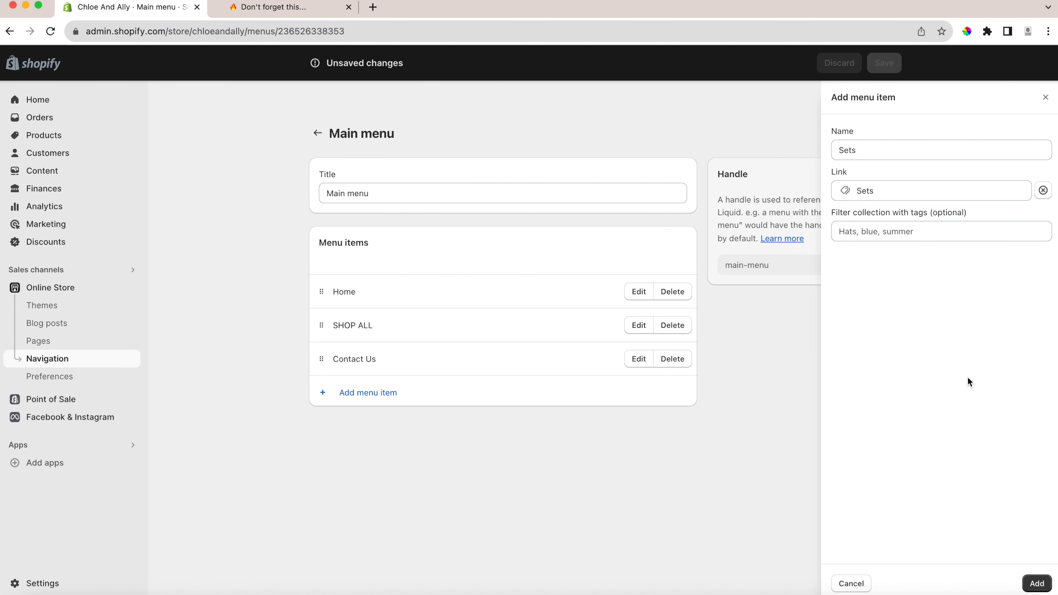
{"action": "left_click", "coordinate": [1047, 587]}
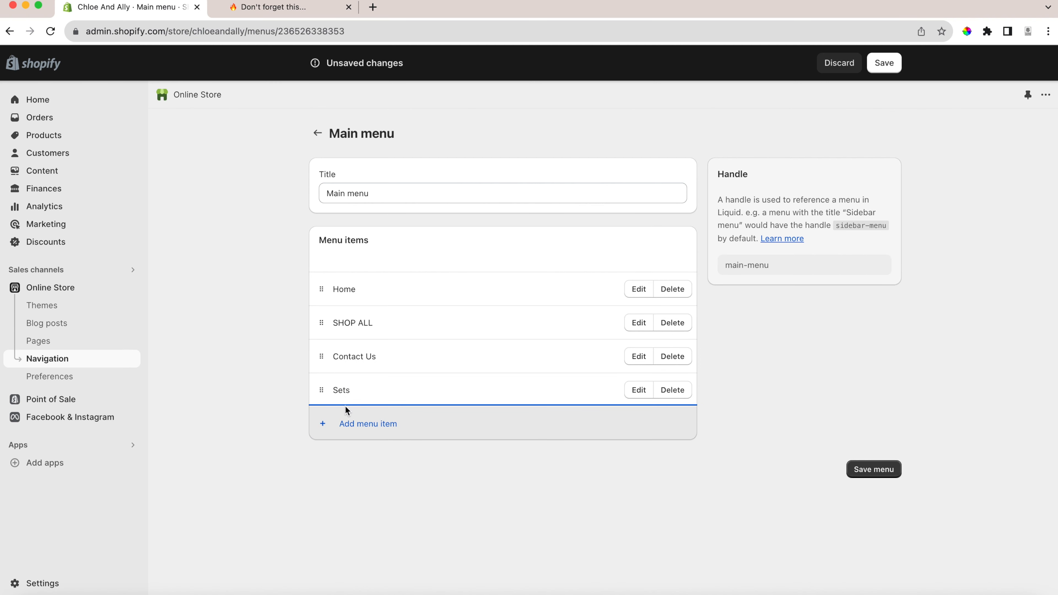
Add a main menu item named Bestsellers that links to the Bestseller Collection.
{"action": "left_click", "coordinate": [348, 430]}
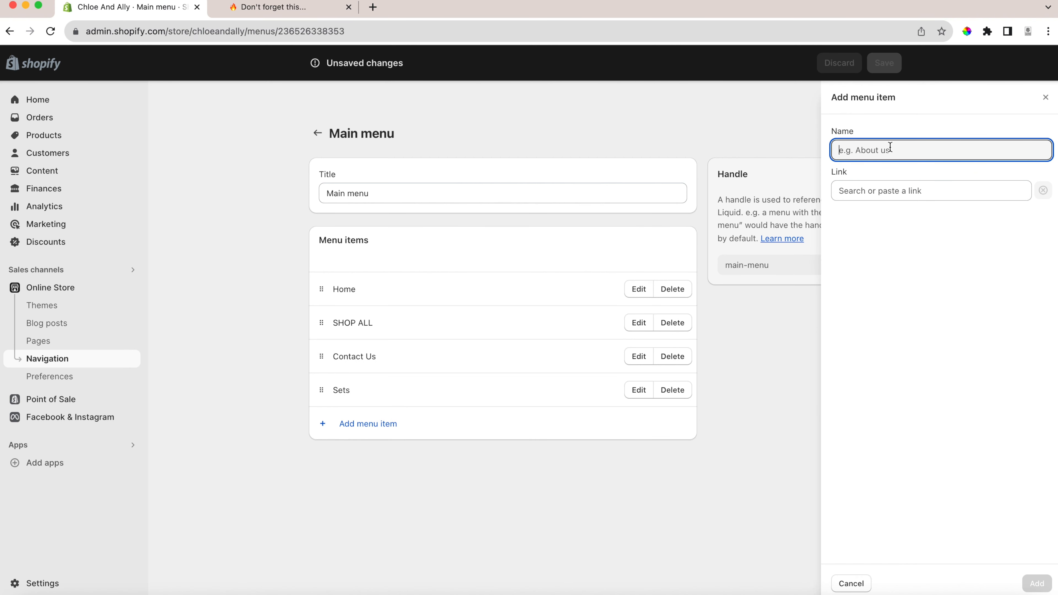
{"action": "type", "text": "Bestseller"}
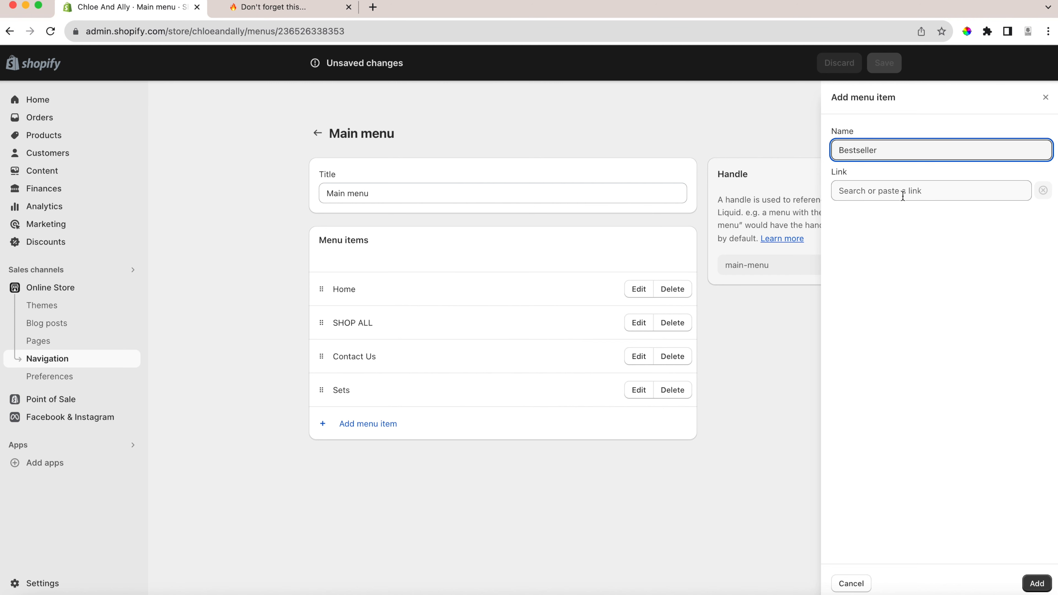
{"action": "left_click", "coordinate": [879, 195]}
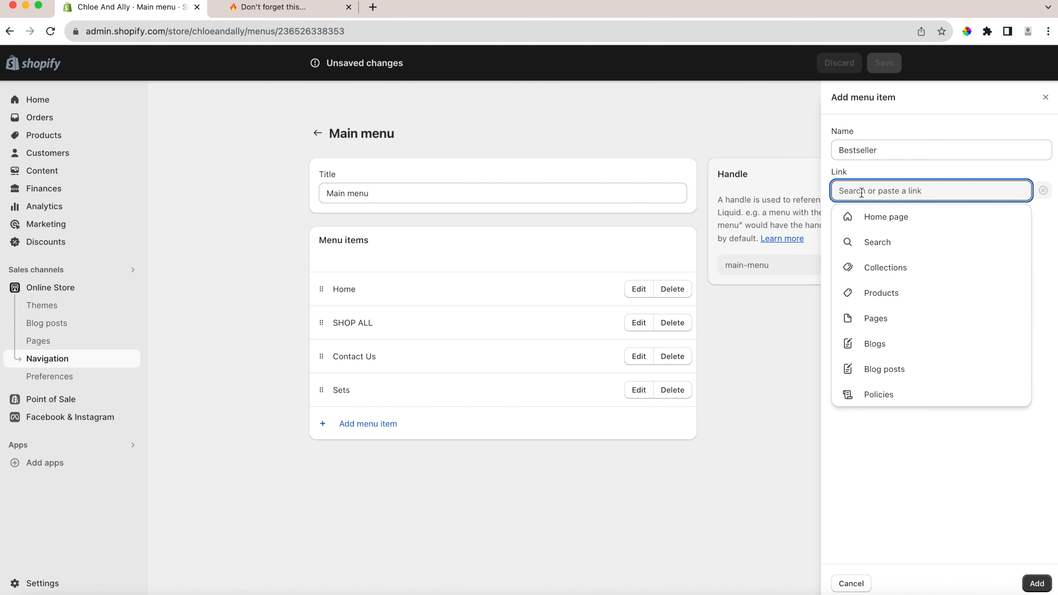
{"action": "left_click", "coordinate": [884, 268]}
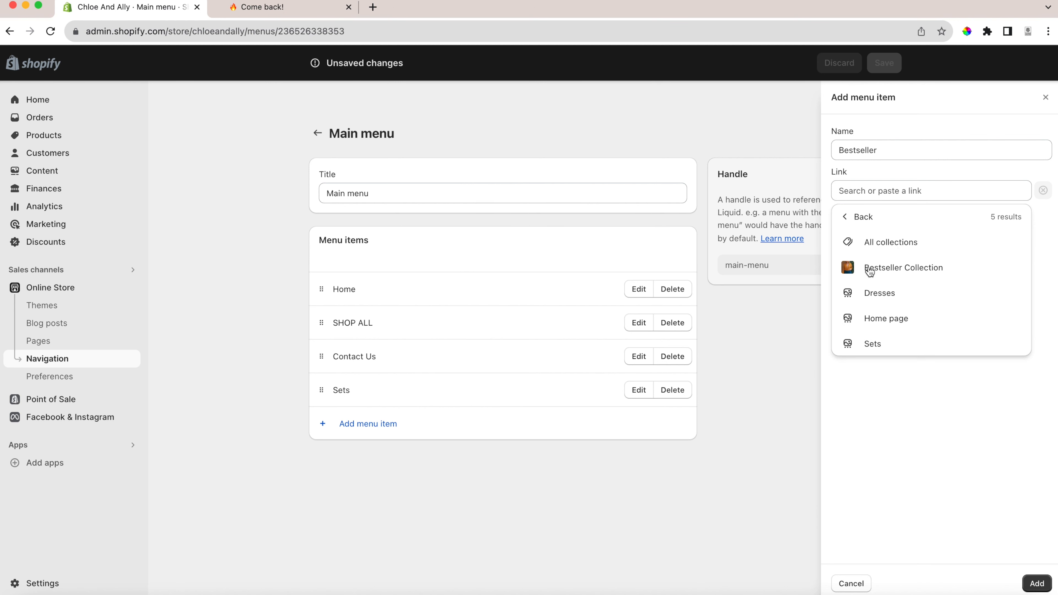
{"action": "left_click", "coordinate": [883, 275]}
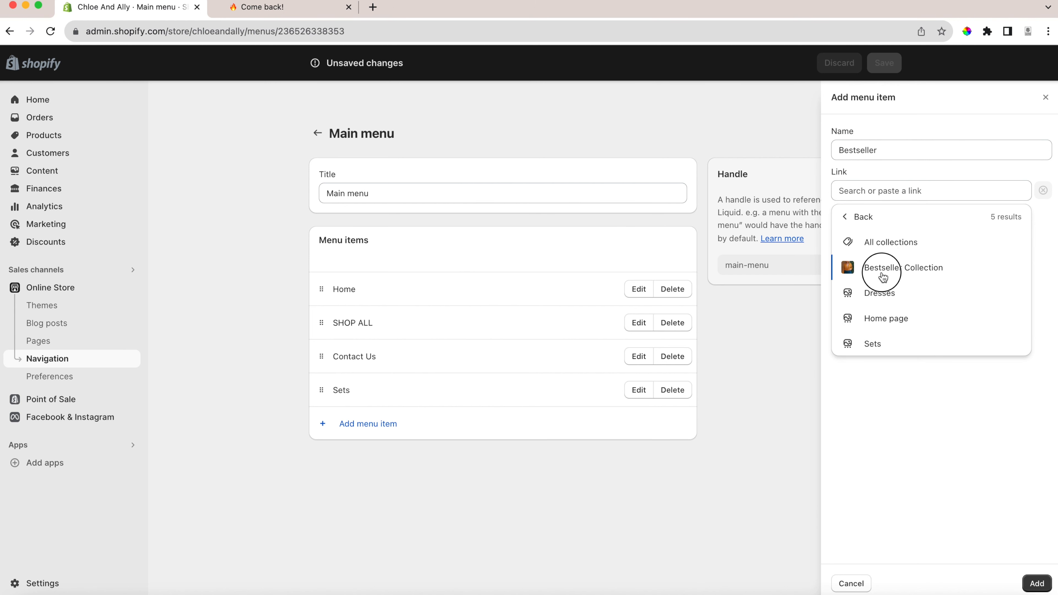
{"action": "left_click", "coordinate": [875, 144]}
{"action": "type", "text": "s"}
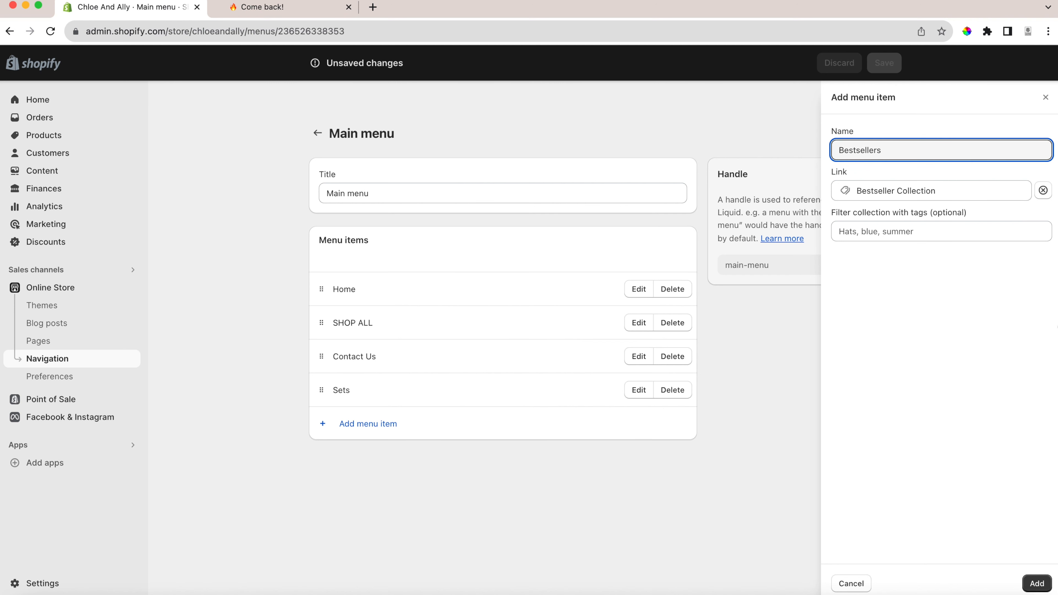
{"action": "left_click", "coordinate": [1037, 583]}
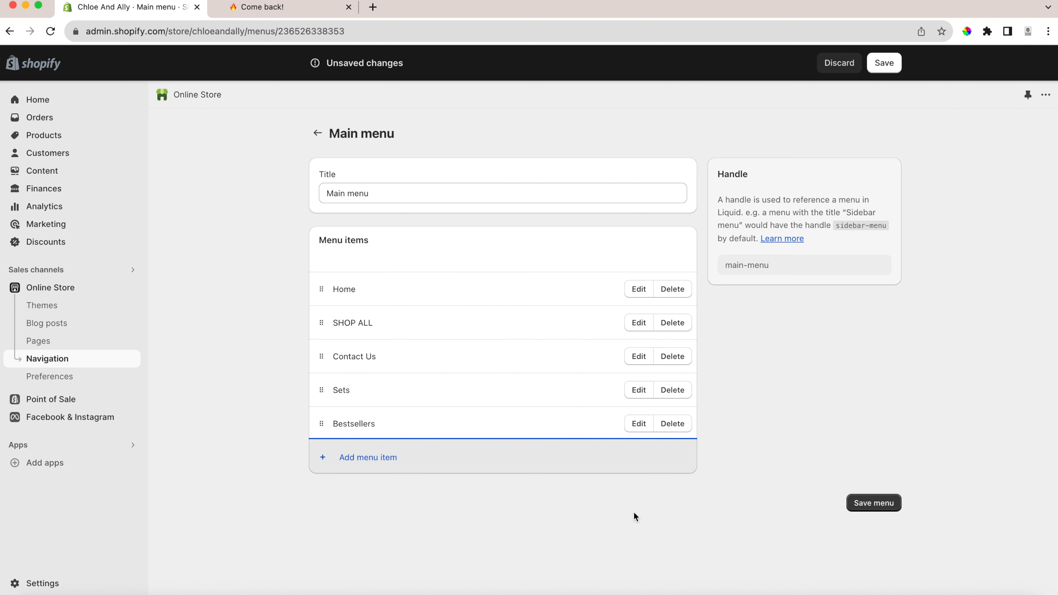
Reorder the main menu to Home, Bestsellers, Sets, SHOP ALL, Contact Us and save the menu.
{"action": "left_click_drag", "start_coordinate": [312, 425], "coordinate": [325, 339]}
{"action": "left_click_drag", "start_coordinate": [323, 391], "coordinate": [324, 358]}
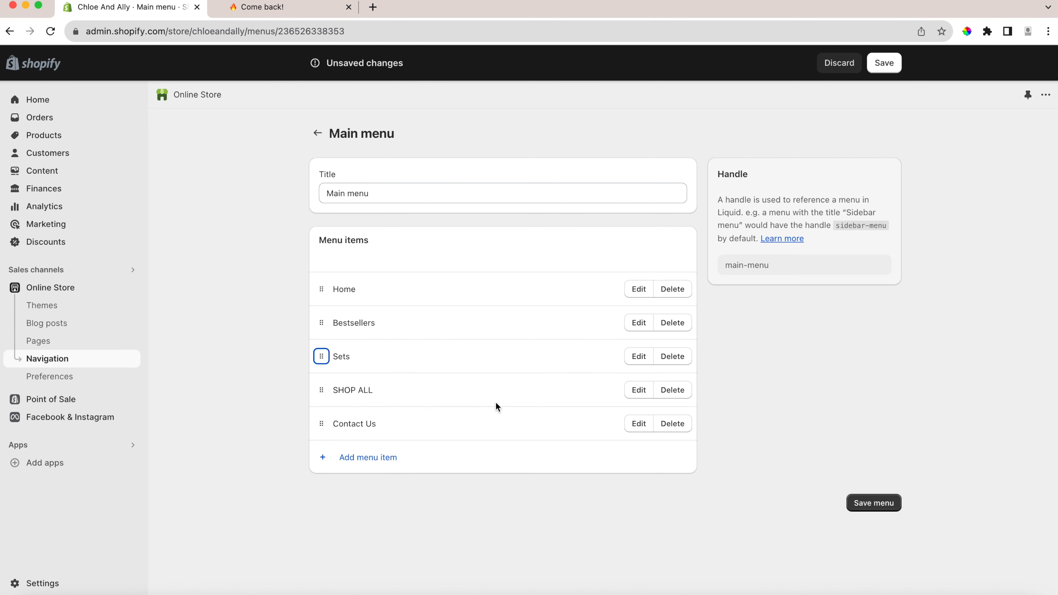
{"action": "left_click", "coordinate": [879, 508]}
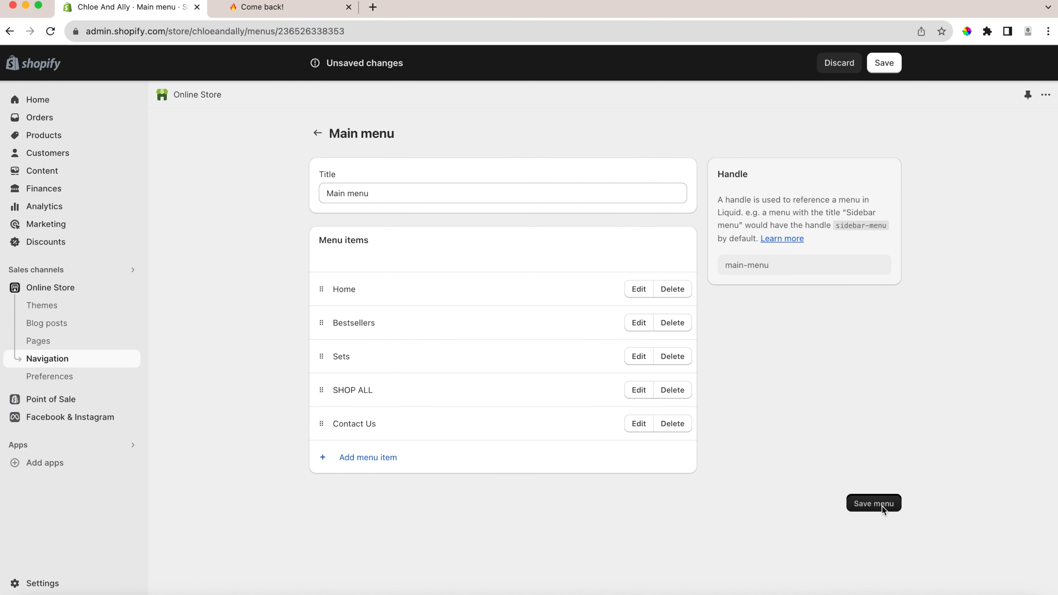
Reload the storefront's contact page to check the updated header menu, and return to the admin.
{"action": "left_click", "coordinate": [265, 9]}
{"action": "left_click", "coordinate": [48, 31]}
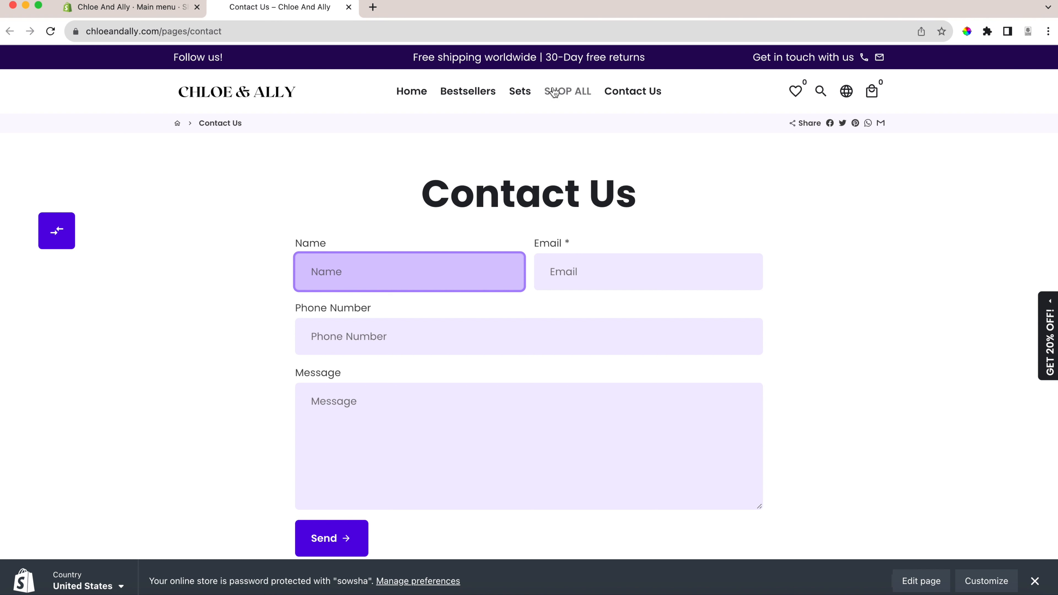
{"action": "left_click", "coordinate": [91, 7]}
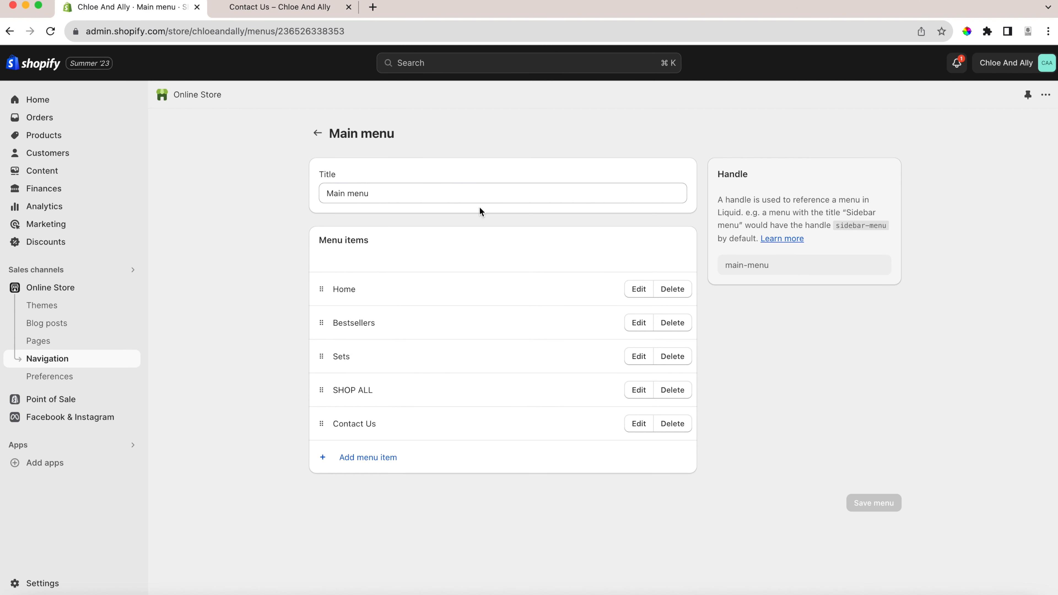
Remove the SHOP ALL item from the main menu, save the menu and return to the Navigation overview.
{"action": "left_click", "coordinate": [683, 394]}
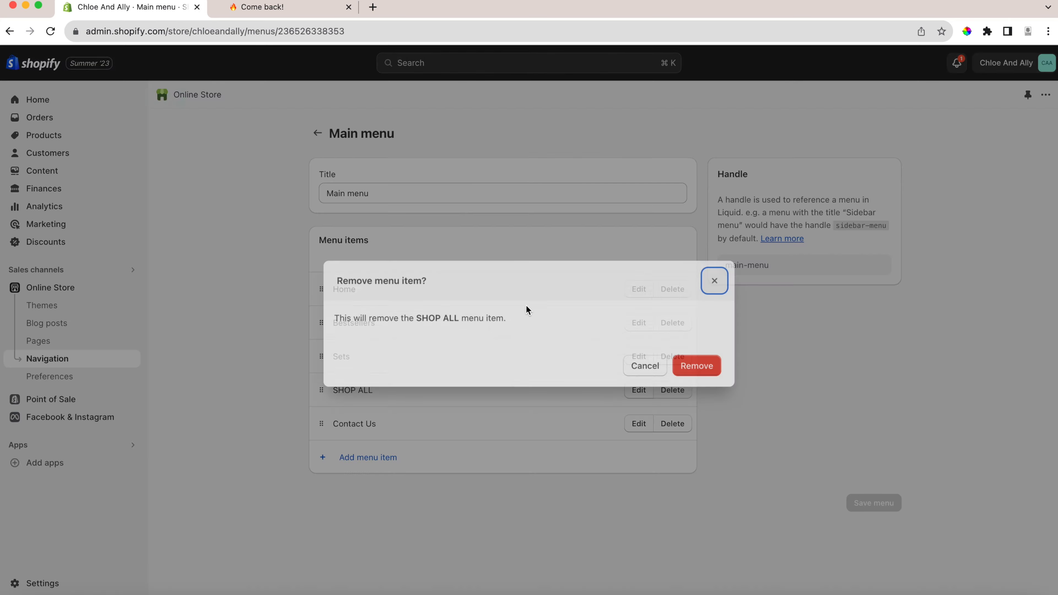
{"action": "left_click", "coordinate": [709, 362]}
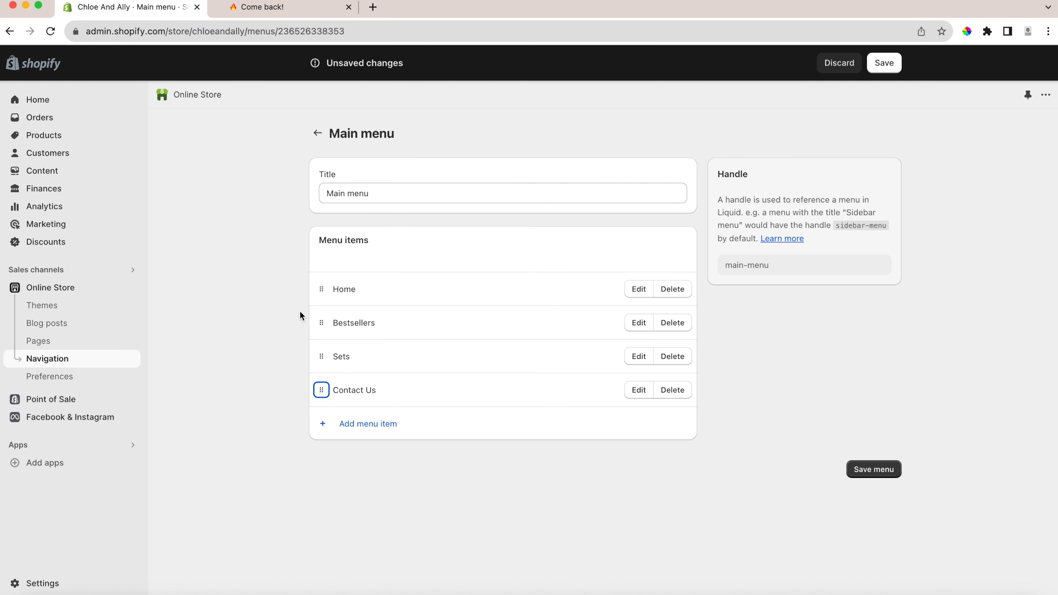
{"action": "left_click", "coordinate": [874, 469]}
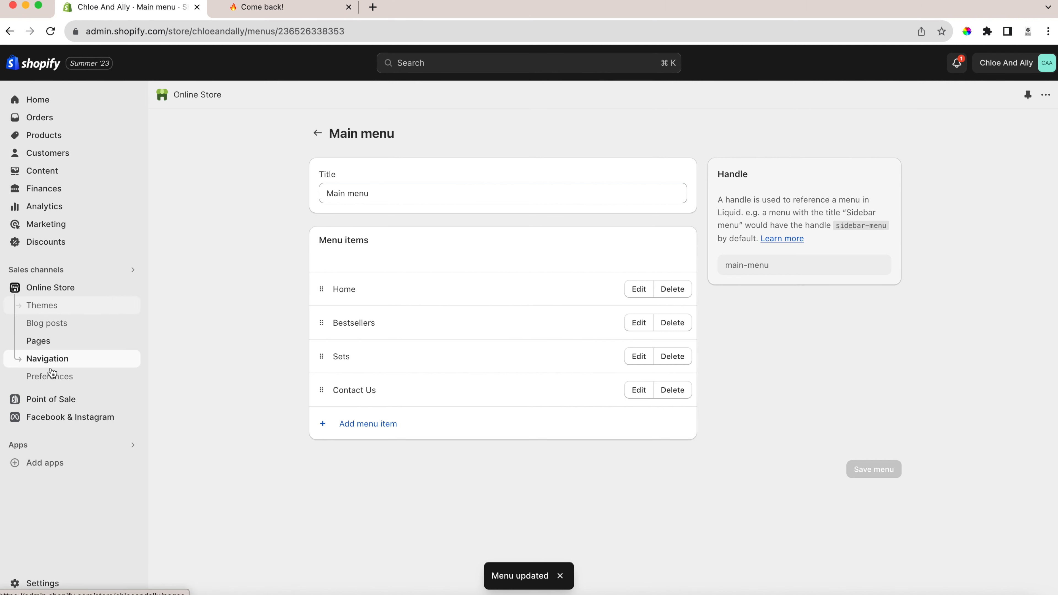
{"action": "left_click", "coordinate": [318, 134]}
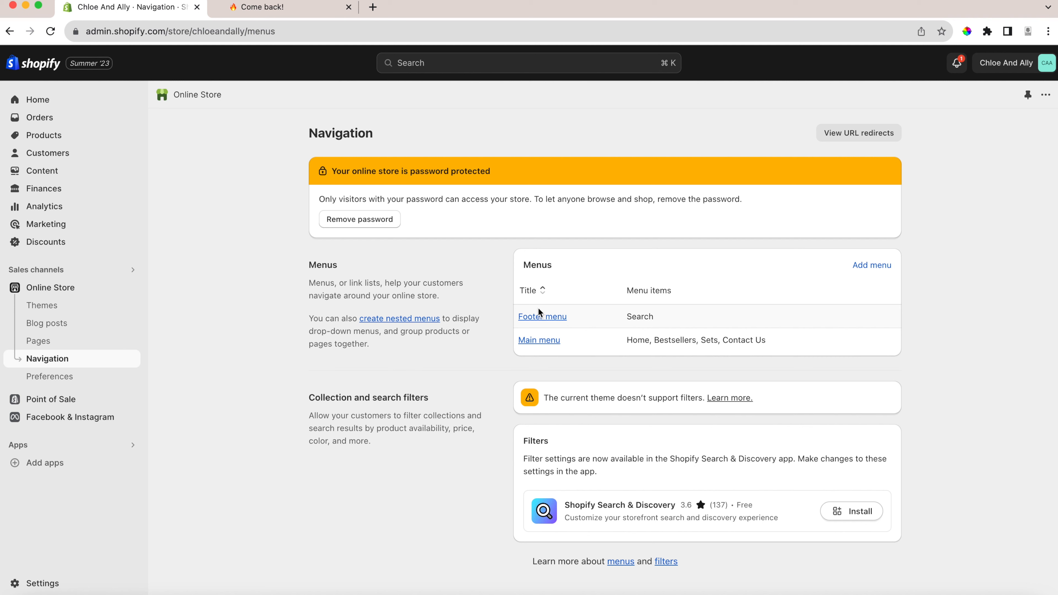
Create and save a visible page titled About Us with the content TEST, keeping the Default page template.
{"action": "left_click", "coordinate": [40, 341]}
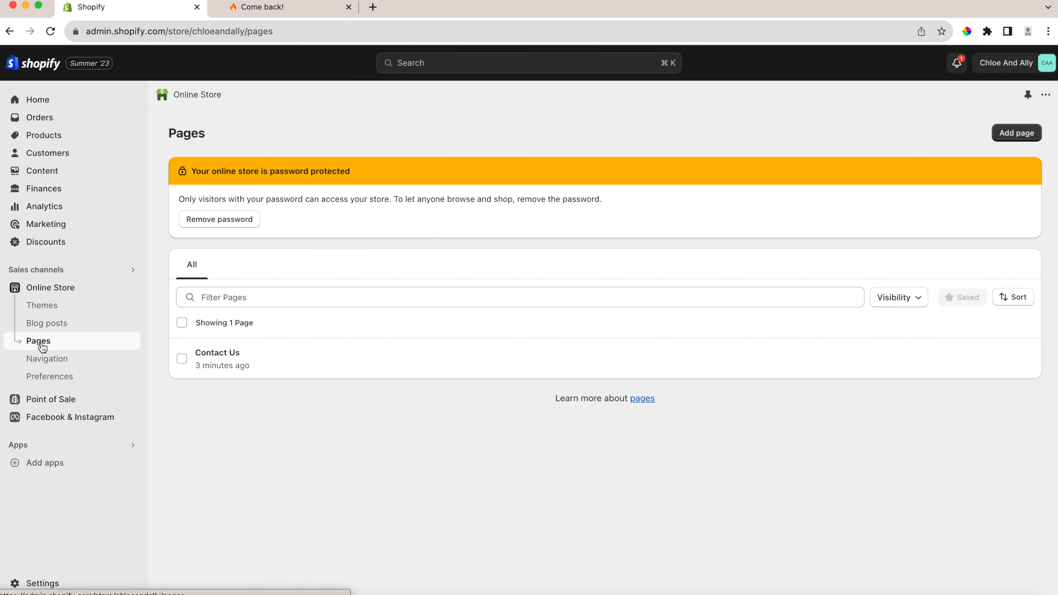
{"action": "left_click", "coordinate": [1018, 134]}
{"action": "left_click", "coordinate": [503, 189]}
{"action": "type", "text": "About Us"}
{"action": "left_click", "coordinate": [543, 265]}
{"action": "type", "text": "TEST"}
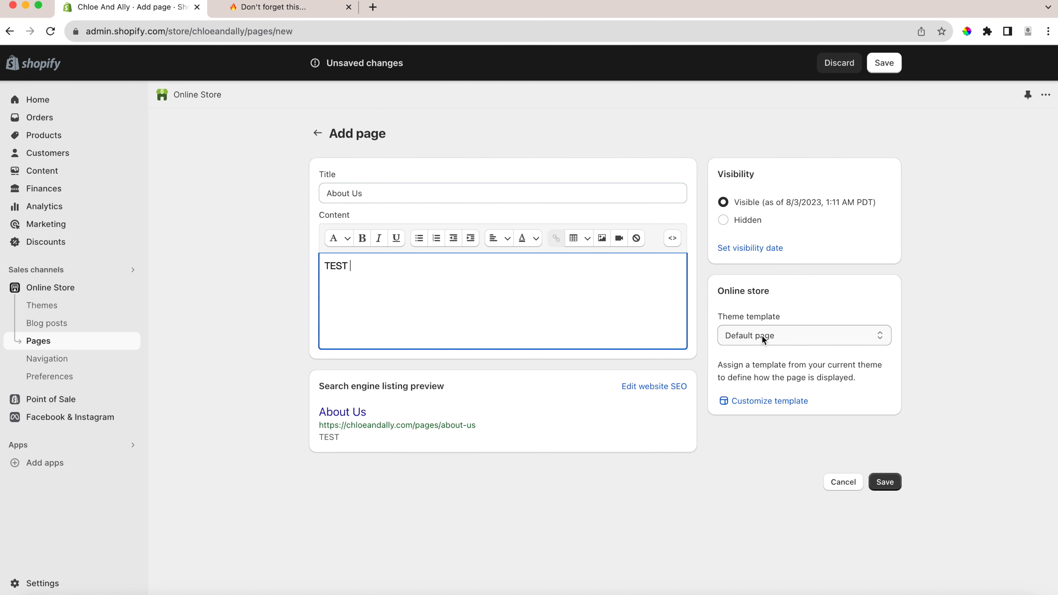
{"action": "left_click", "coordinate": [759, 337]}
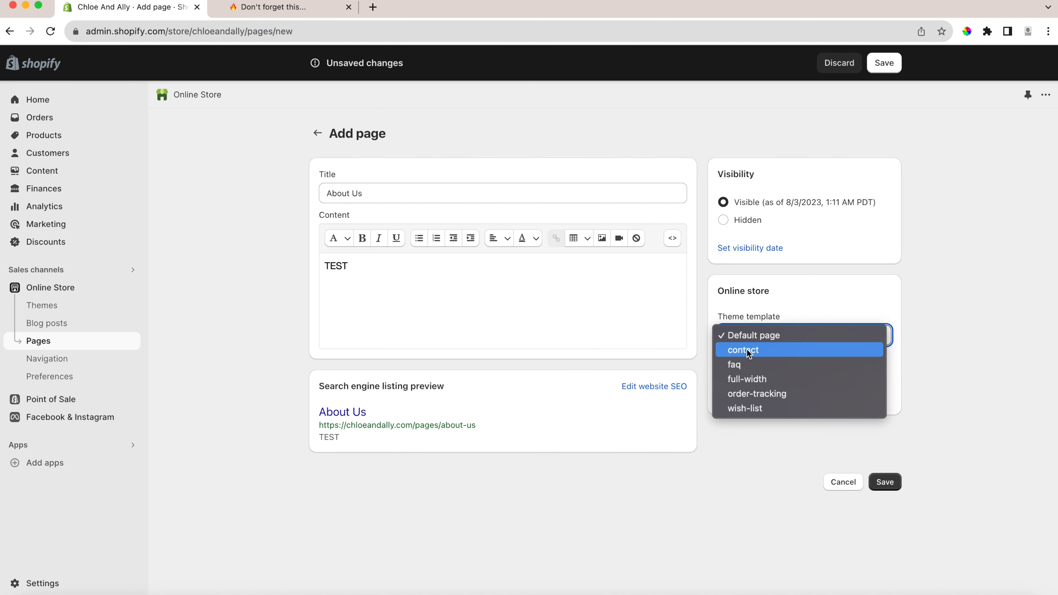
{"action": "left_click", "coordinate": [890, 305]}
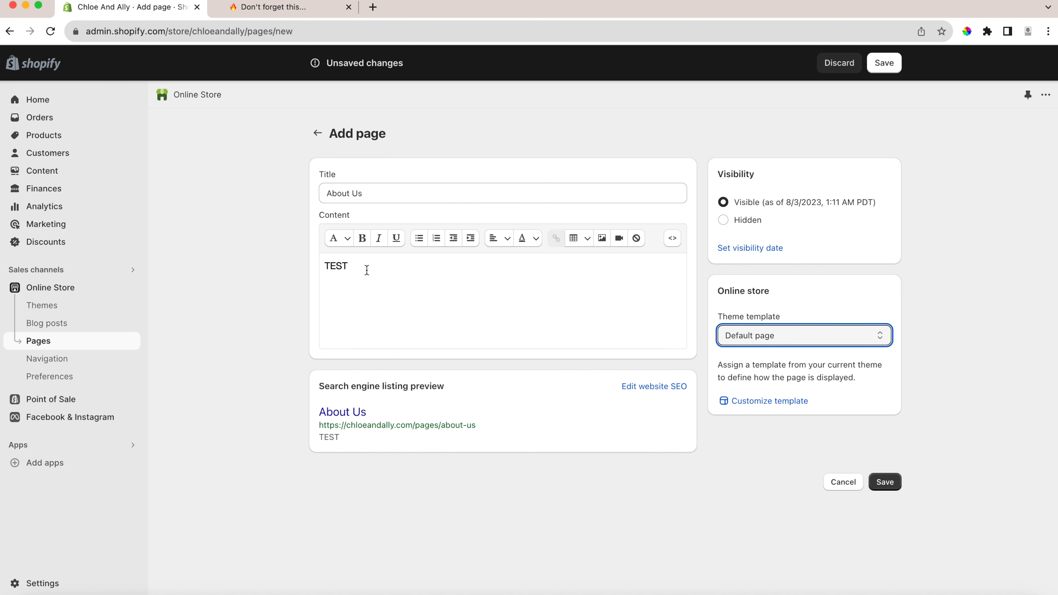
{"action": "left_click", "coordinate": [884, 62]}
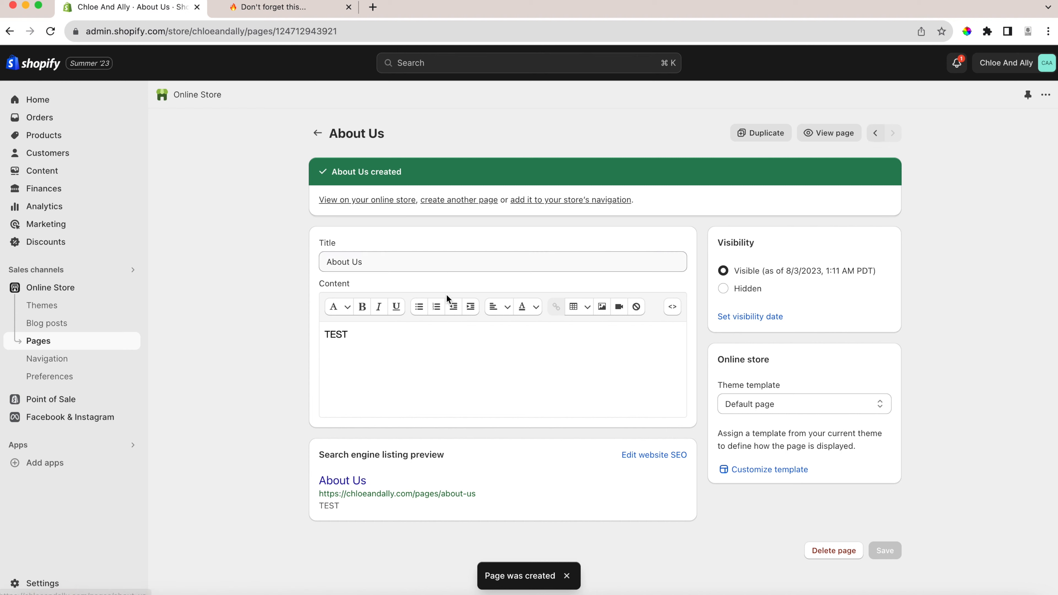
{"action": "left_click", "coordinate": [318, 133]}
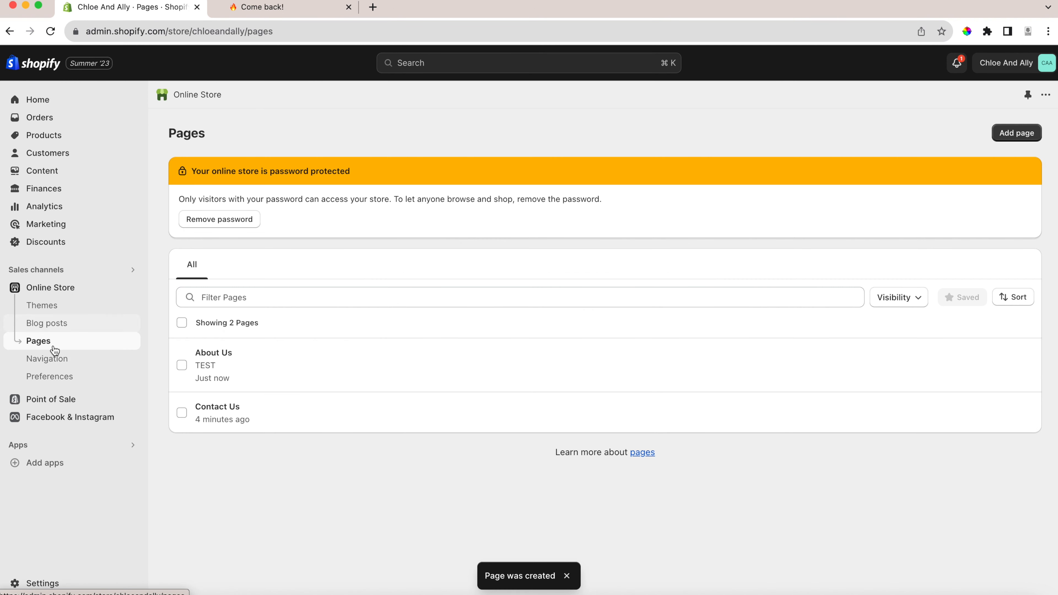
Add an item named About Us to the footer menu that links to the About Us page.
{"action": "left_click", "coordinate": [47, 360]}
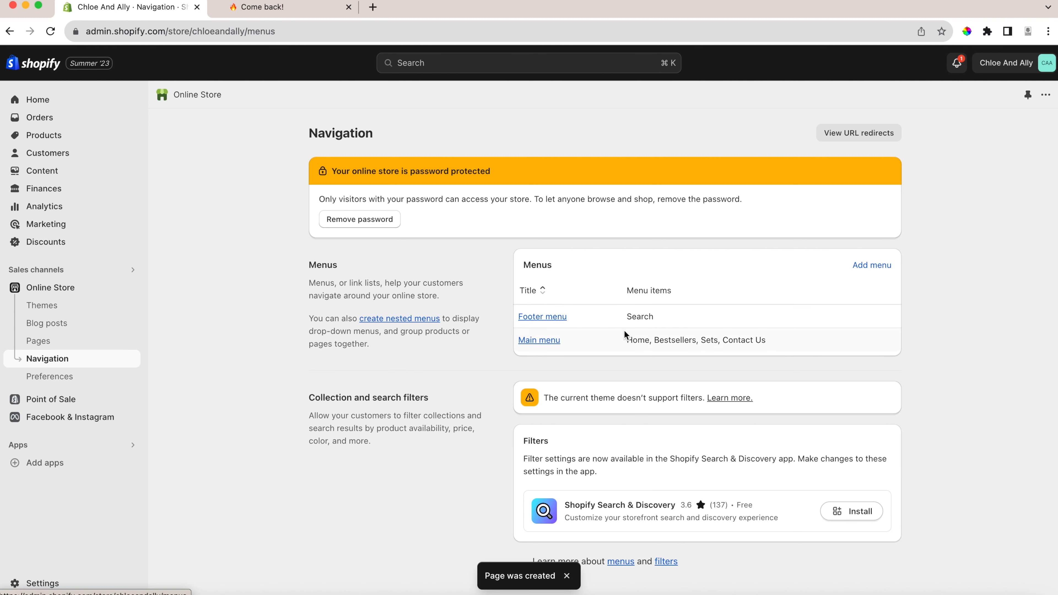
{"action": "left_click_drag", "start_coordinate": [540, 324], "coordinate": [540, 321]}
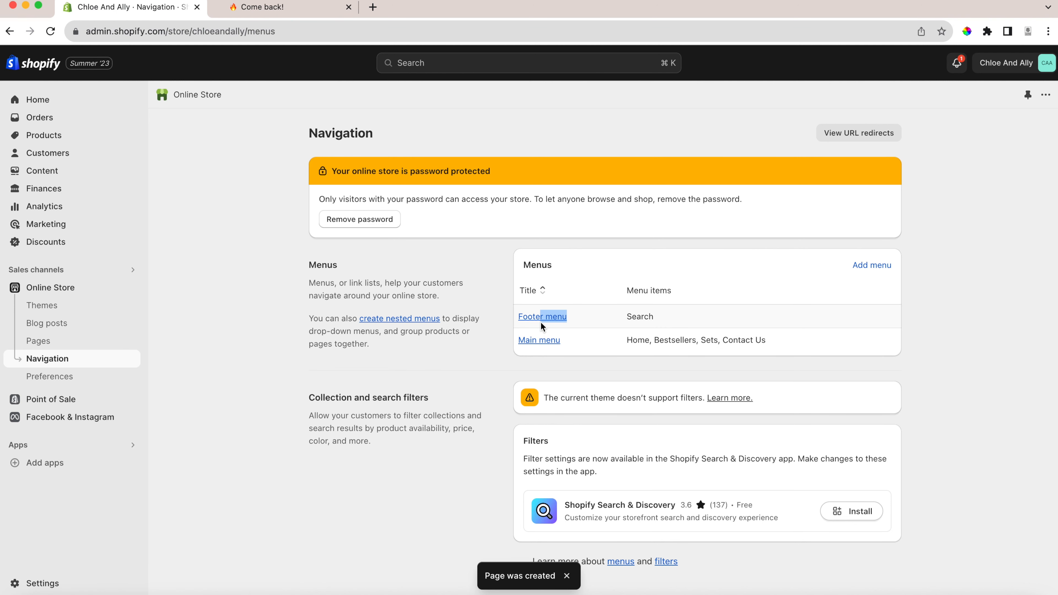
{"action": "left_click", "coordinate": [532, 323]}
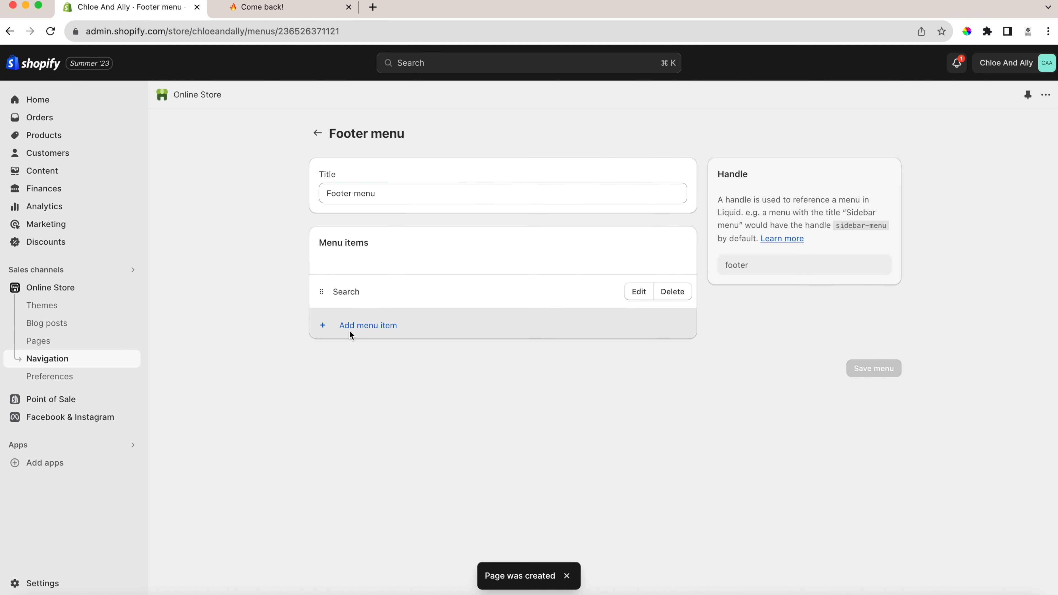
{"action": "left_click", "coordinate": [350, 329]}
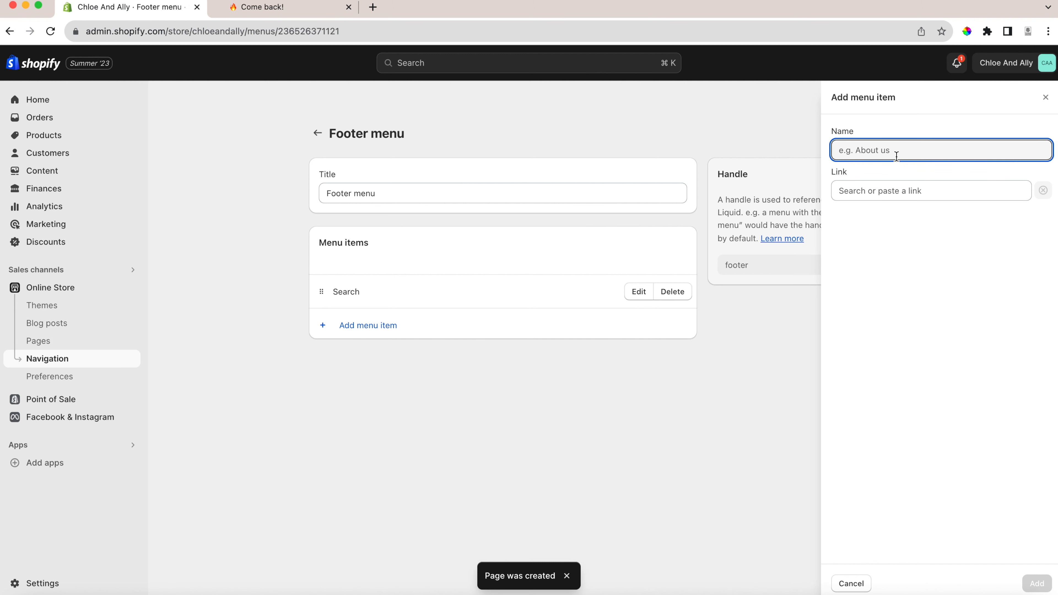
{"action": "type", "text": "About US"}
{"action": "key", "text": "BackSpace"}
{"action": "type", "text": "s"}
{"action": "left_click", "coordinate": [912, 197]}
{"action": "left_click", "coordinate": [876, 318]}
{"action": "left_click", "coordinate": [871, 247]}
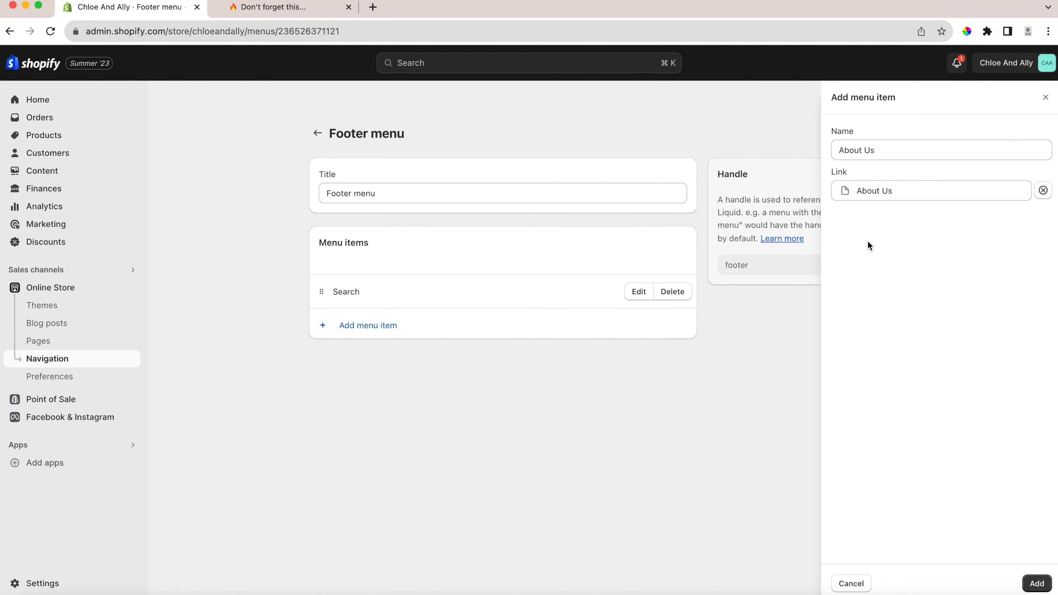
{"action": "left_click", "coordinate": [1036, 583]}
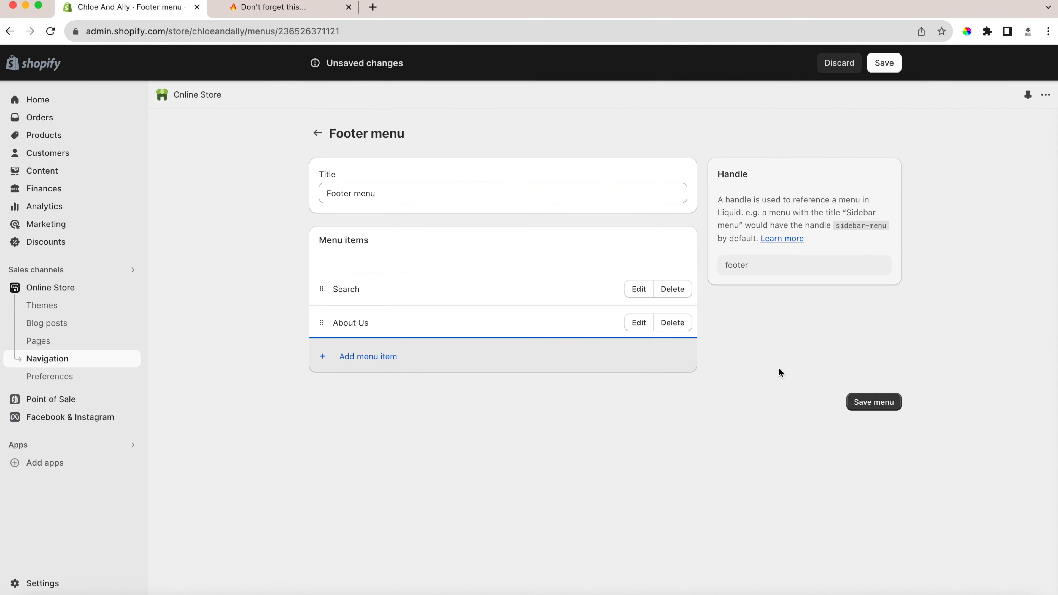
Add a Privacy Policy item to the footer menu that links to the store's privacy policy.
{"action": "left_click", "coordinate": [345, 353]}
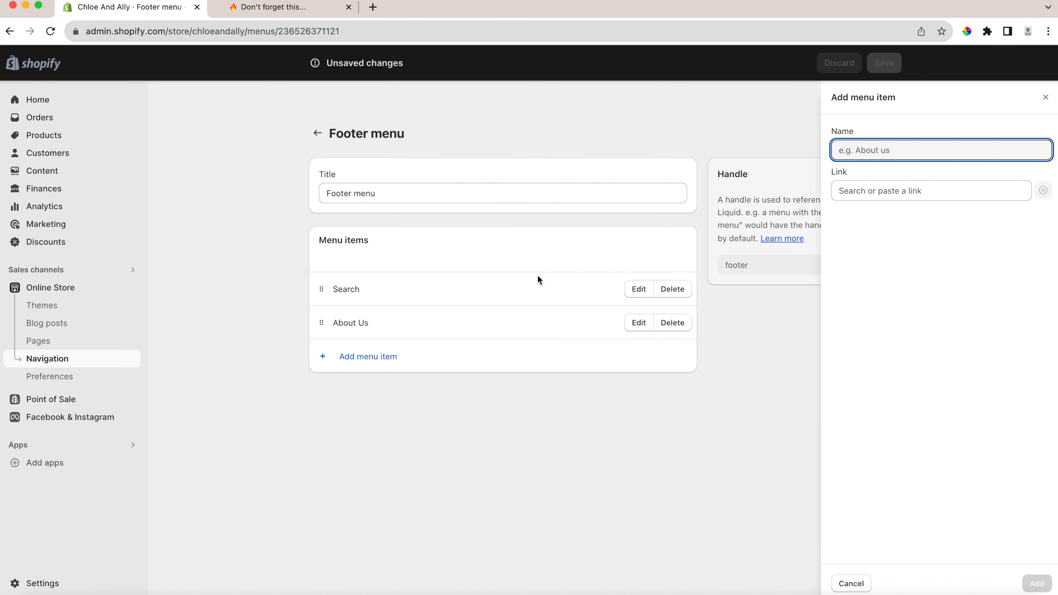
{"action": "left_click", "coordinate": [885, 195]}
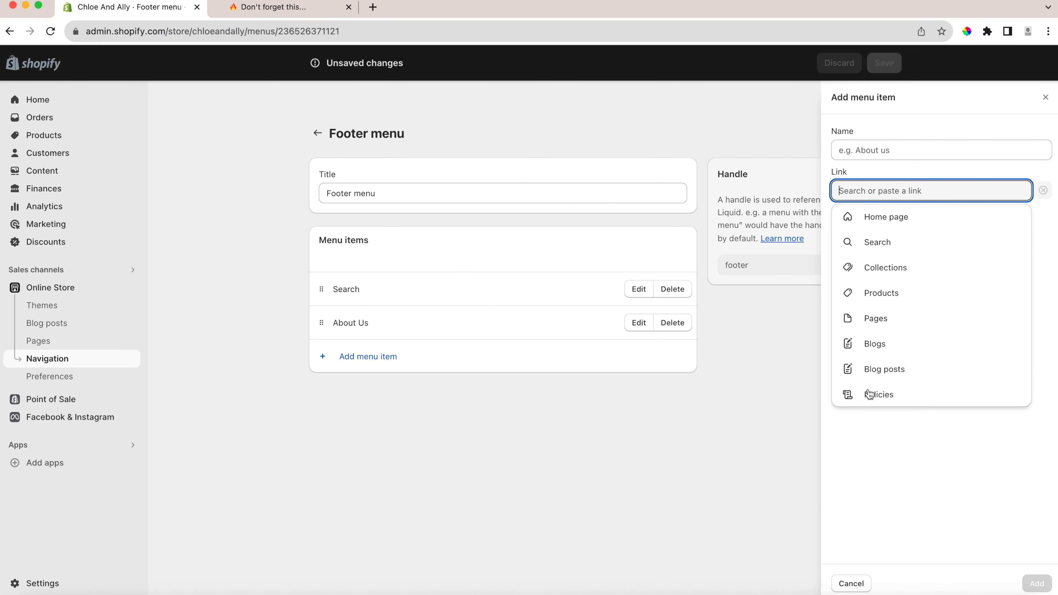
{"action": "left_click", "coordinate": [875, 399]}
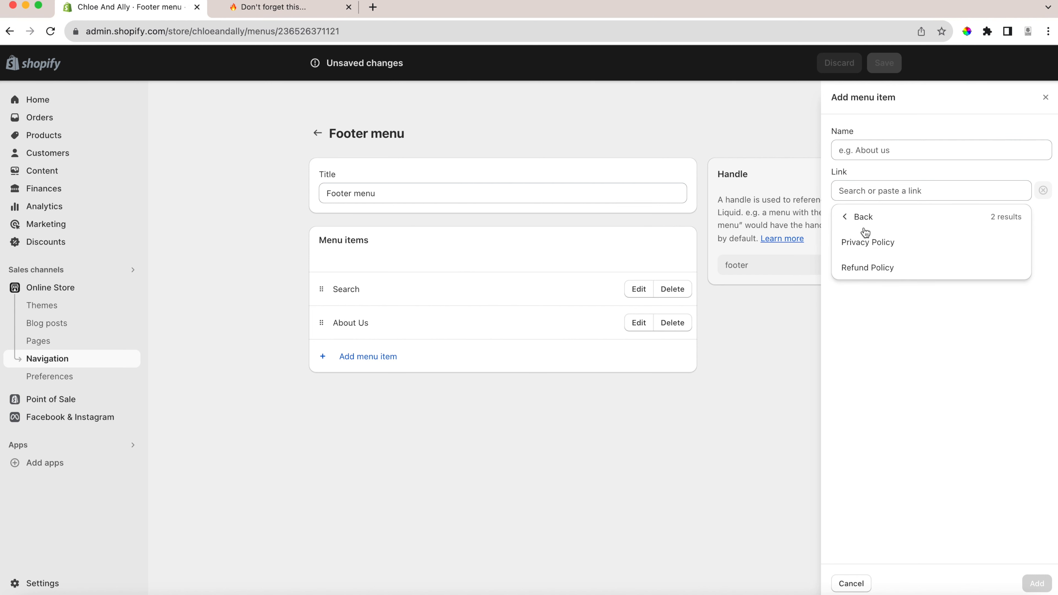
{"action": "left_click", "coordinate": [869, 245]}
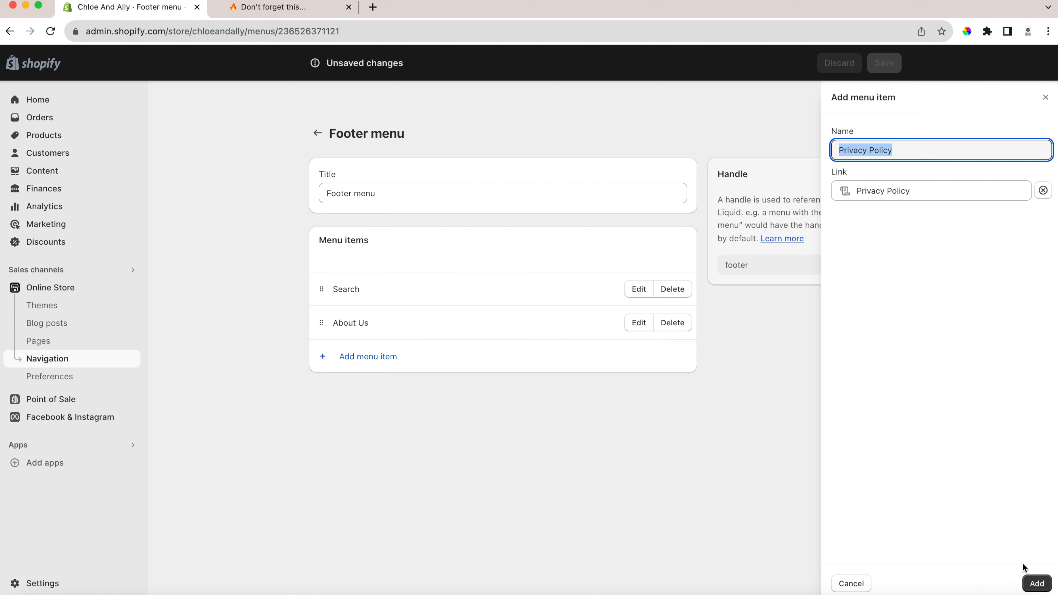
{"action": "left_click", "coordinate": [1036, 583]}
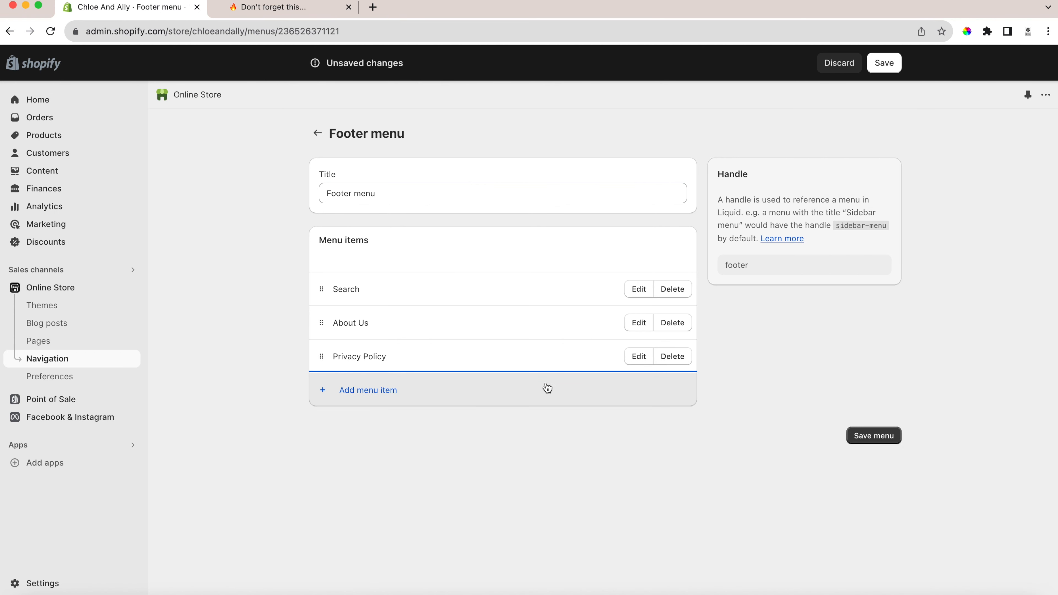
Add a Refund Policy item to the footer menu that links to the store's refund policy.
{"action": "left_click", "coordinate": [368, 392]}
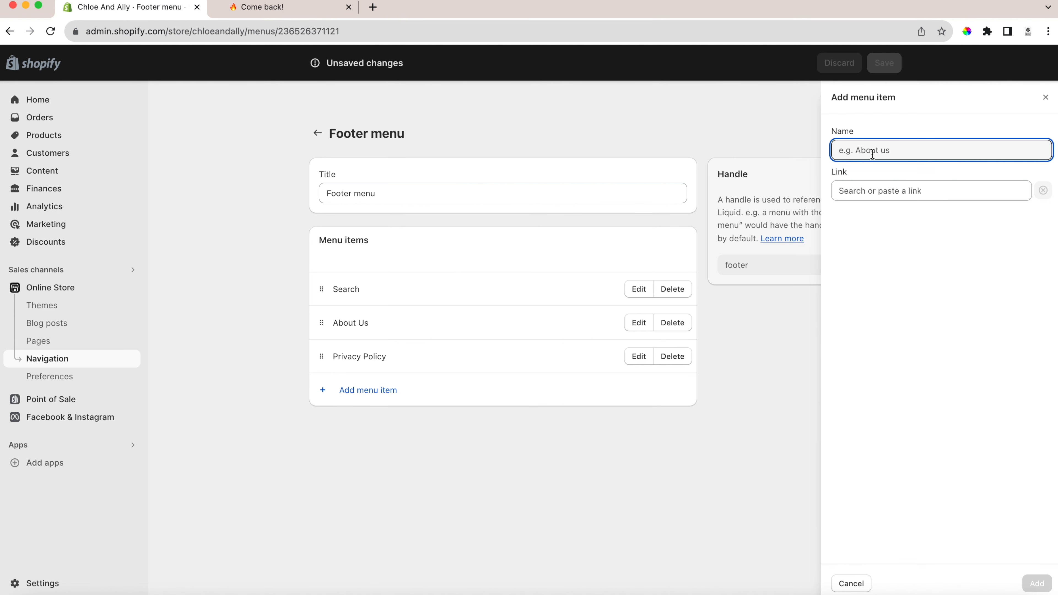
{"action": "left_click", "coordinate": [864, 192]}
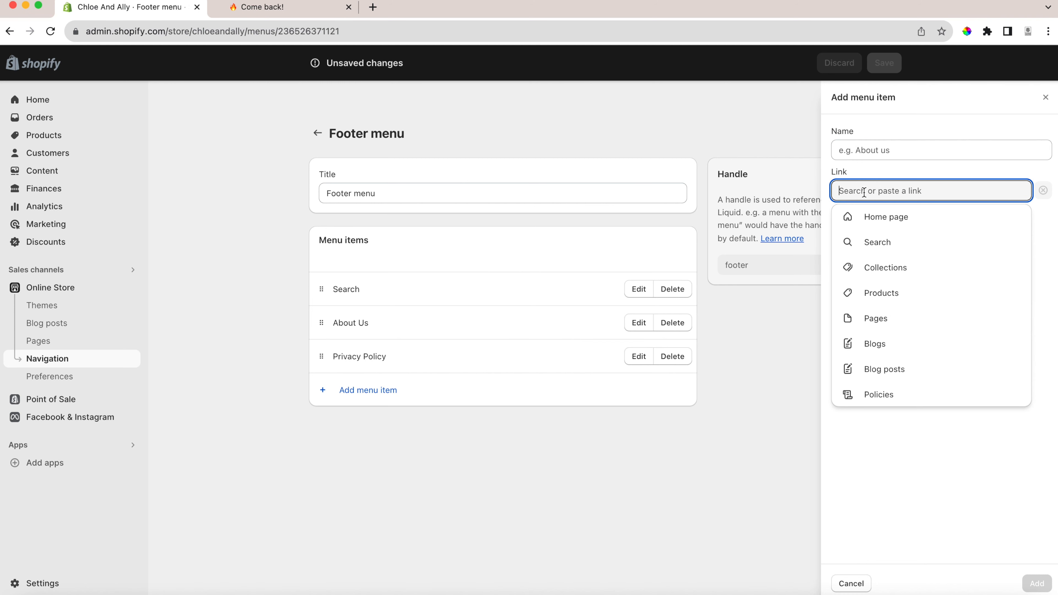
{"action": "left_click", "coordinate": [885, 401]}
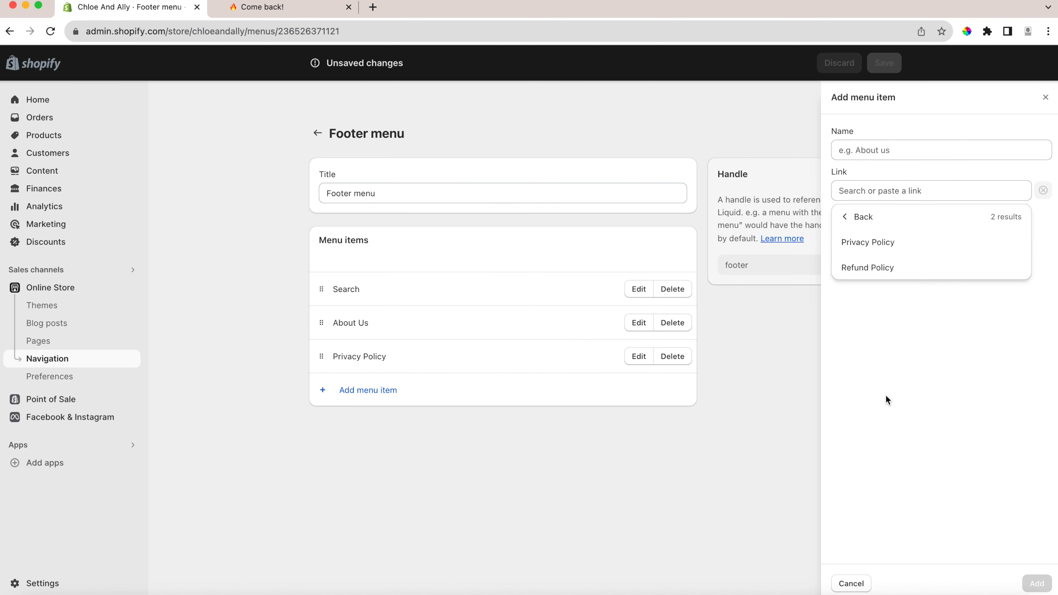
{"action": "left_click", "coordinate": [867, 269]}
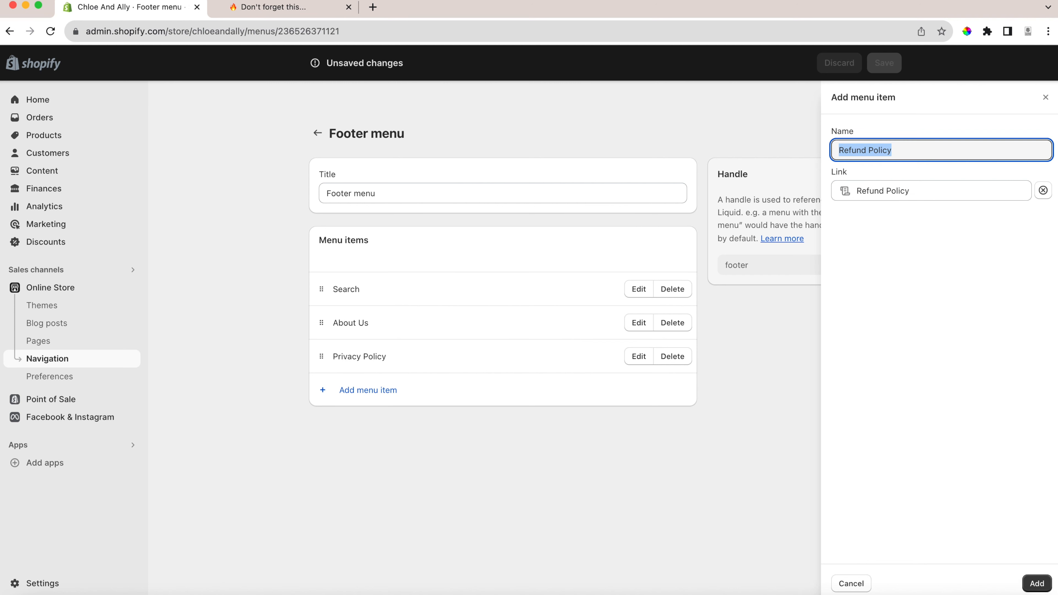
{"action": "left_click", "coordinate": [1037, 583]}
Add a Terms of Service item linked to that policy to the footer menu and save the menu.
{"action": "left_click", "coordinate": [368, 426]}
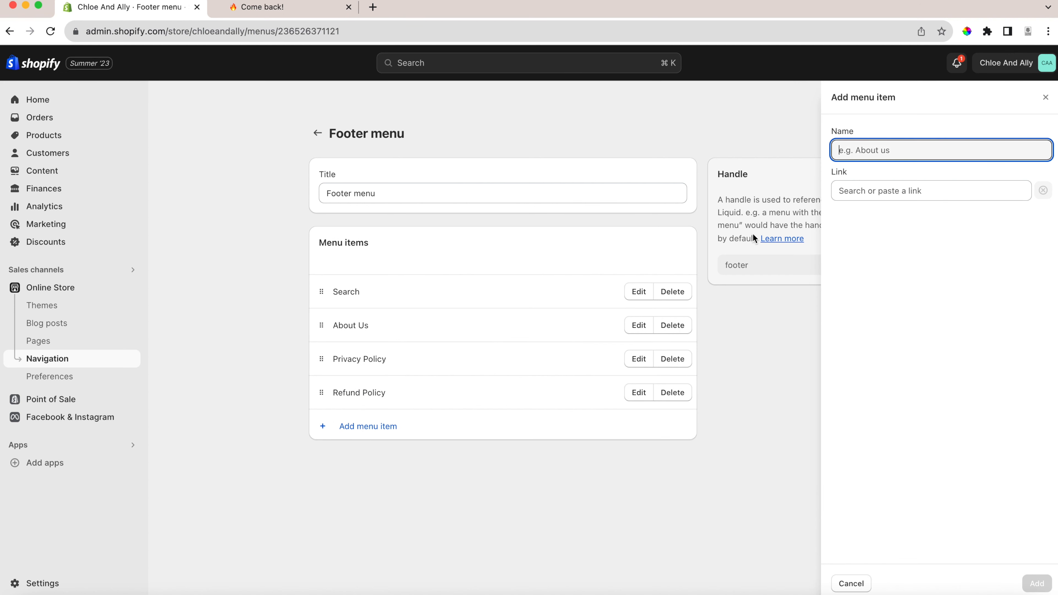
{"action": "left_click", "coordinate": [877, 192]}
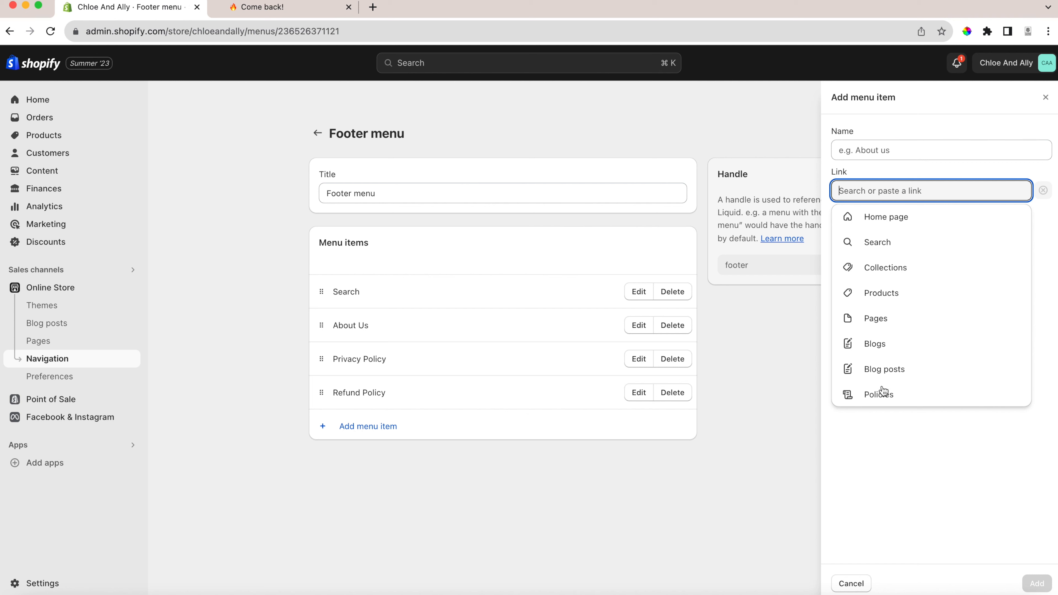
{"action": "left_click", "coordinate": [880, 394]}
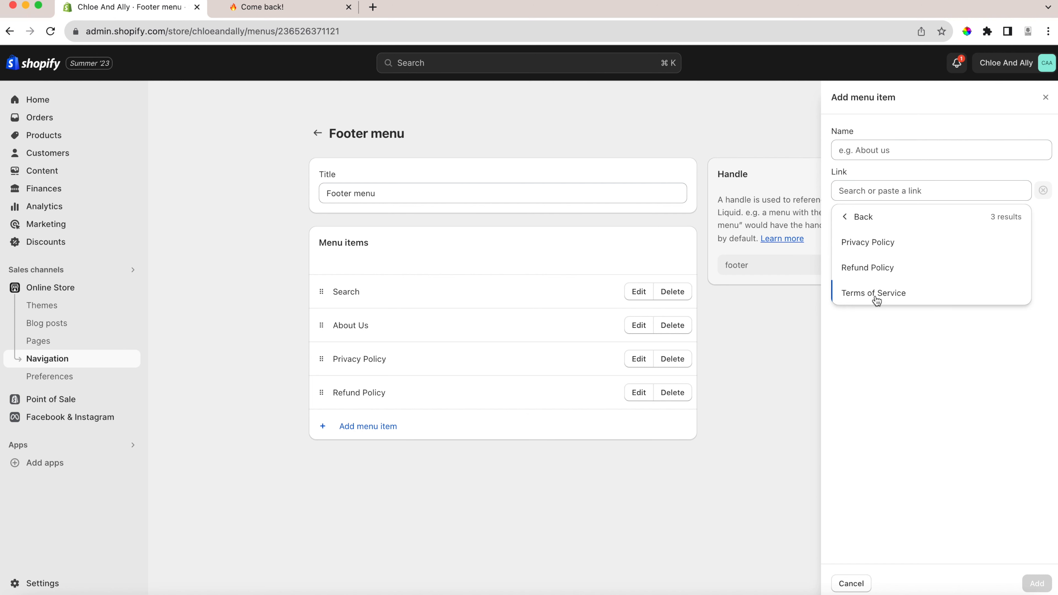
{"action": "left_click", "coordinate": [874, 294]}
{"action": "left_click", "coordinate": [1037, 583]}
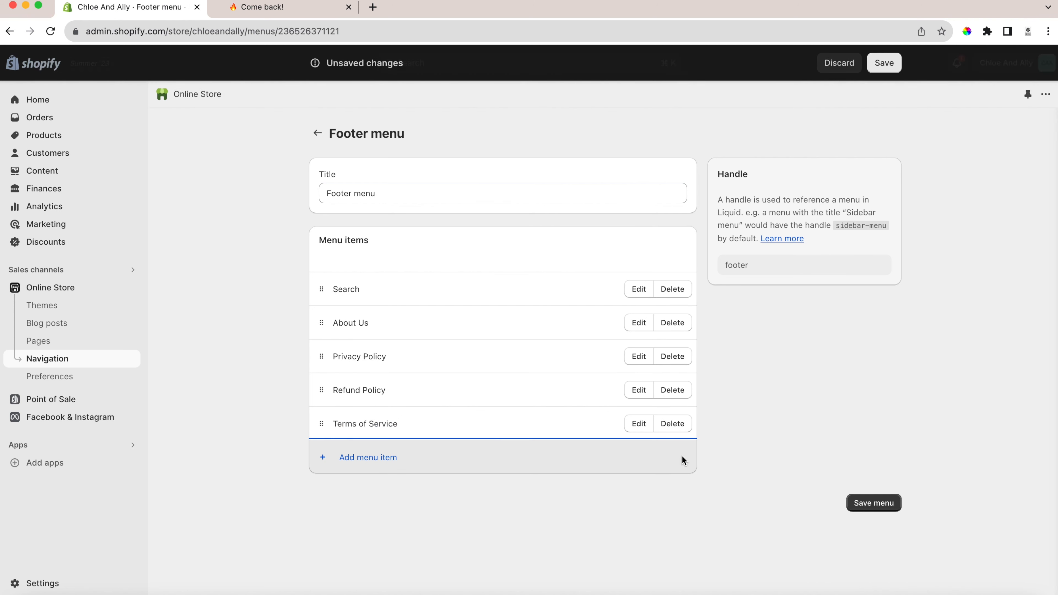
{"action": "left_click", "coordinate": [884, 61]}
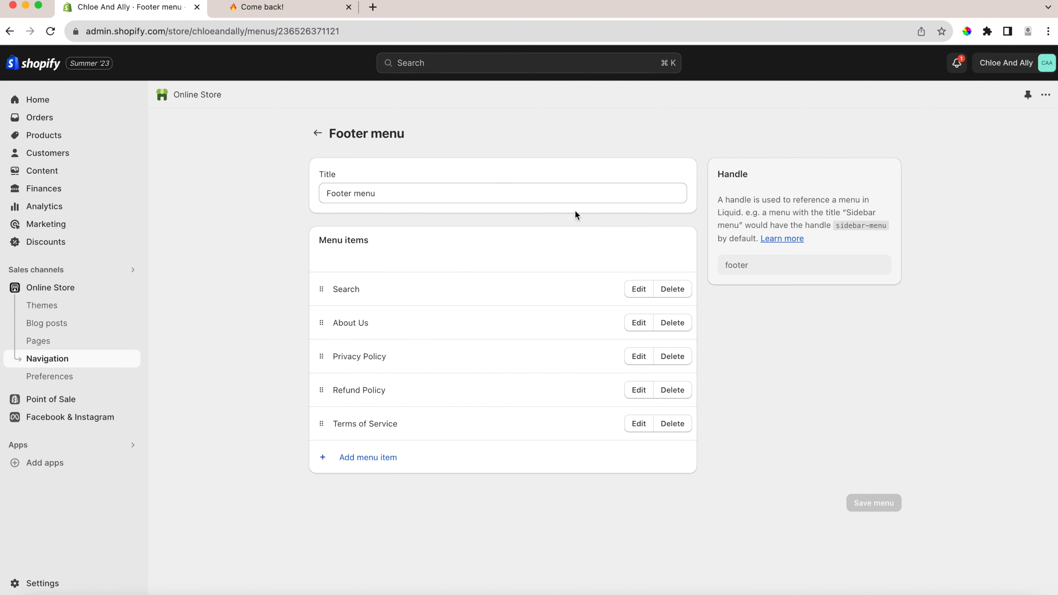
Reload the storefront, go to its home page and examine the header menu and the footer's quick links.
{"action": "left_click", "coordinate": [268, 6]}
{"action": "left_click", "coordinate": [51, 31]}
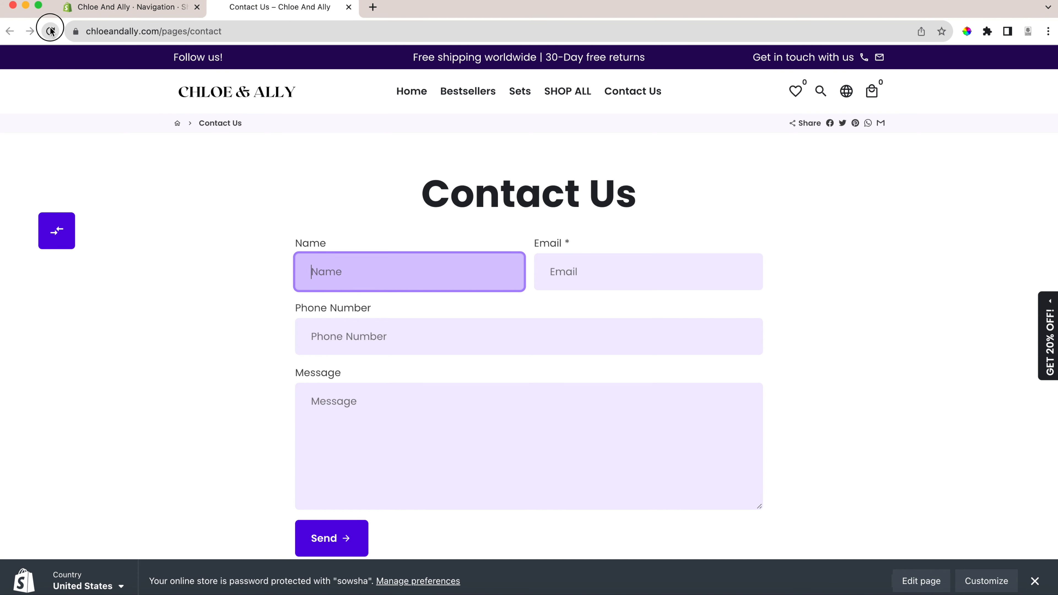
{"action": "left_click", "coordinate": [236, 100]}
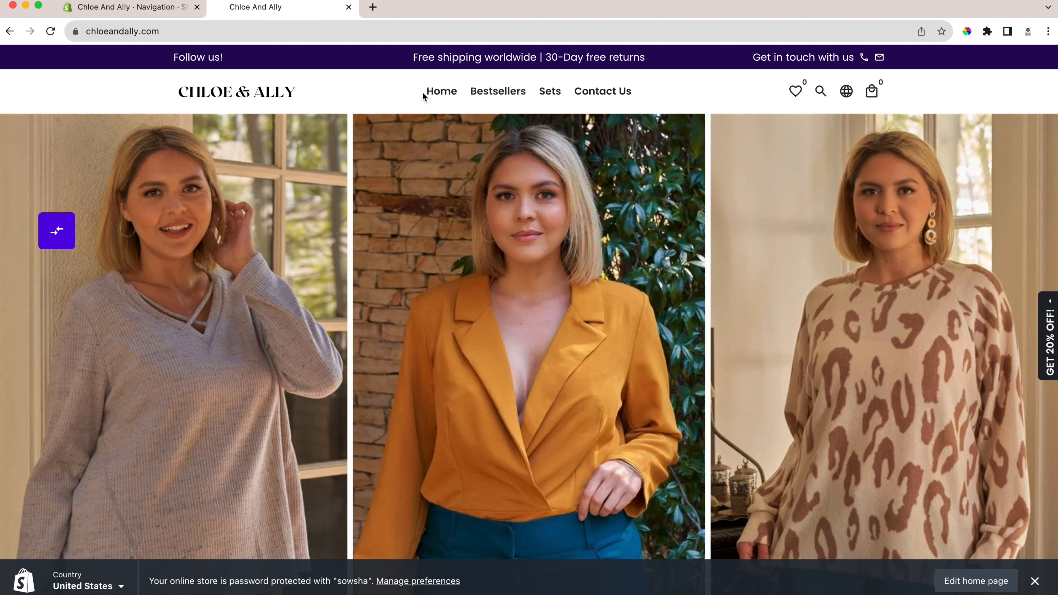
{"action": "scroll", "coordinate": [599, 253], "scroll_direction": "down", "scroll_amount": 10}
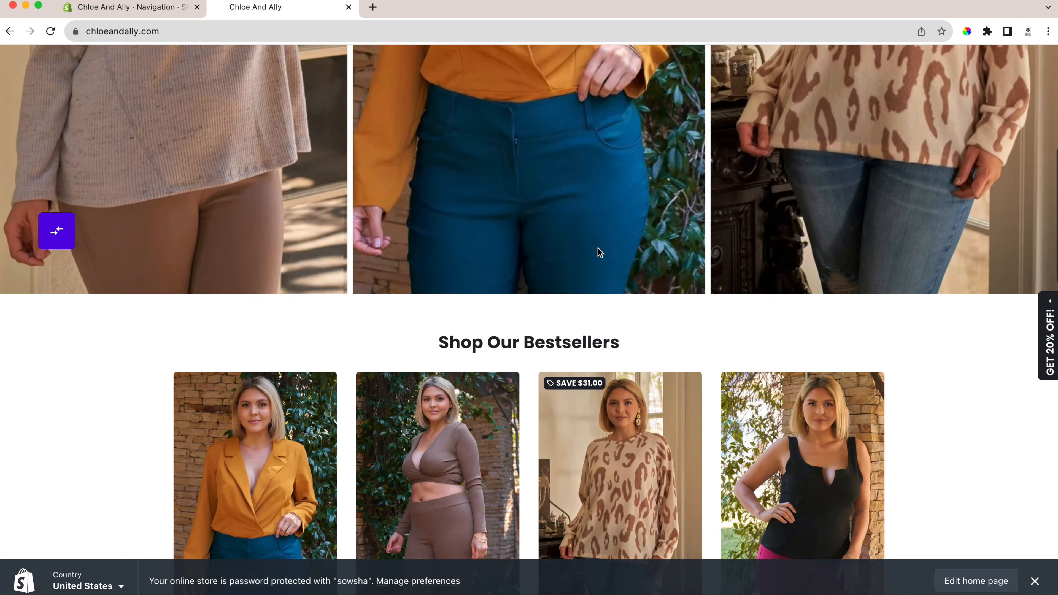
{"action": "scroll", "coordinate": [599, 252], "scroll_direction": "down", "scroll_amount": 20}
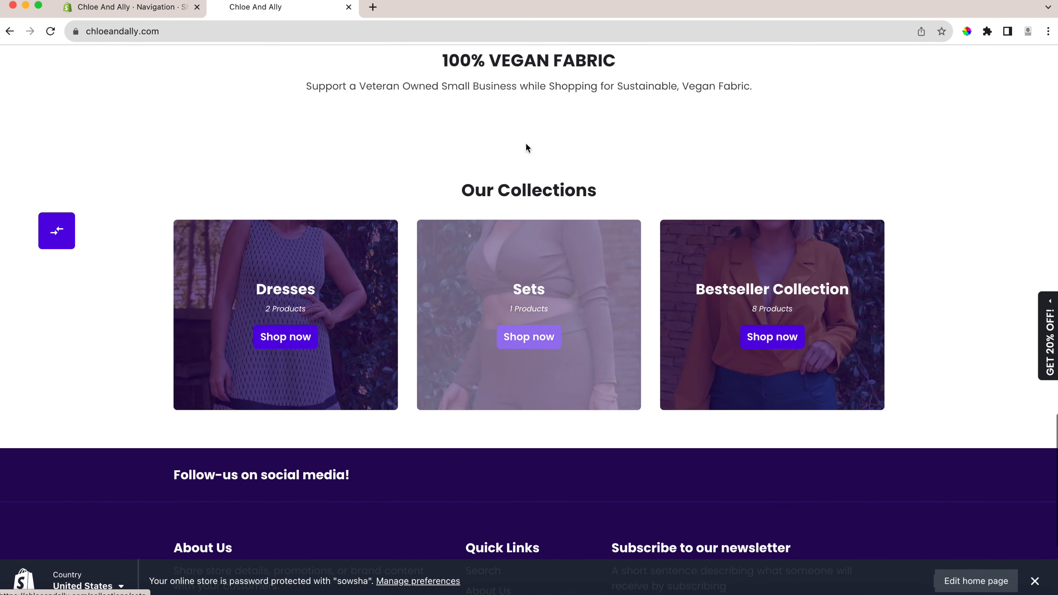
{"action": "scroll", "coordinate": [625, 284], "scroll_direction": "down", "scroll_amount": 2}
{"action": "scroll", "coordinate": [626, 272], "scroll_direction": "up", "scroll_amount": 5}
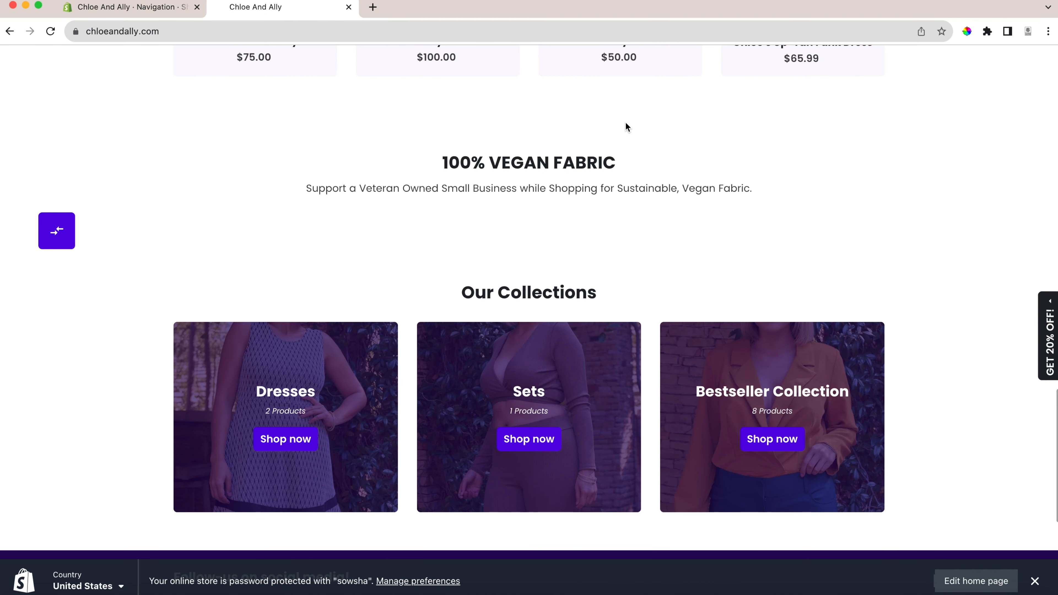
Return to the Shopify admin, lift the online store's password restriction for visitors and save the preferences.
{"action": "scroll", "coordinate": [610, 284], "scroll_direction": "down", "scroll_amount": 7}
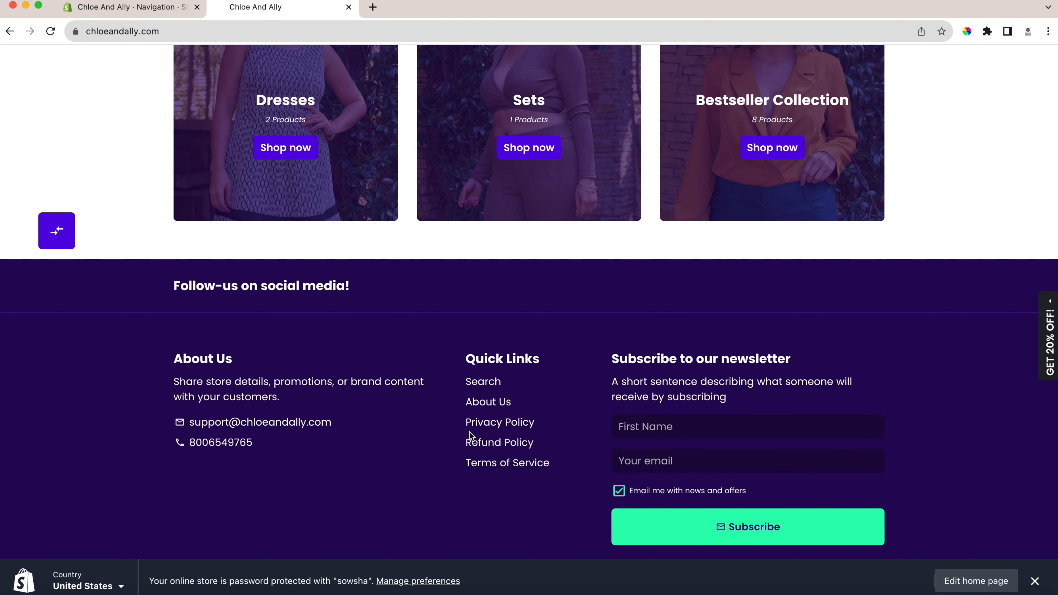
{"action": "scroll", "coordinate": [594, 339], "scroll_direction": "up", "scroll_amount": 3}
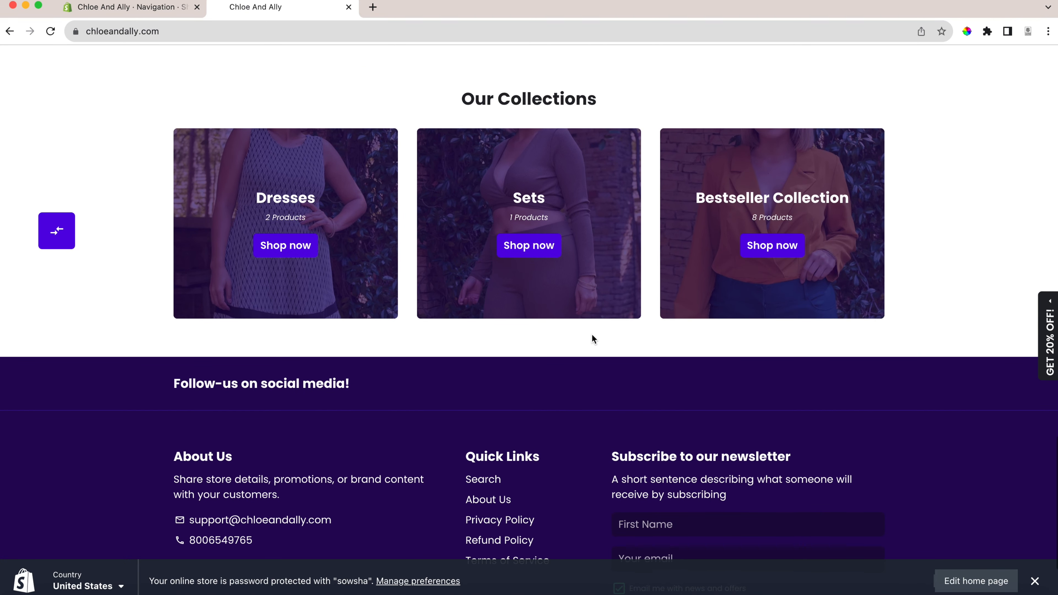
{"action": "left_click", "coordinate": [130, 13]}
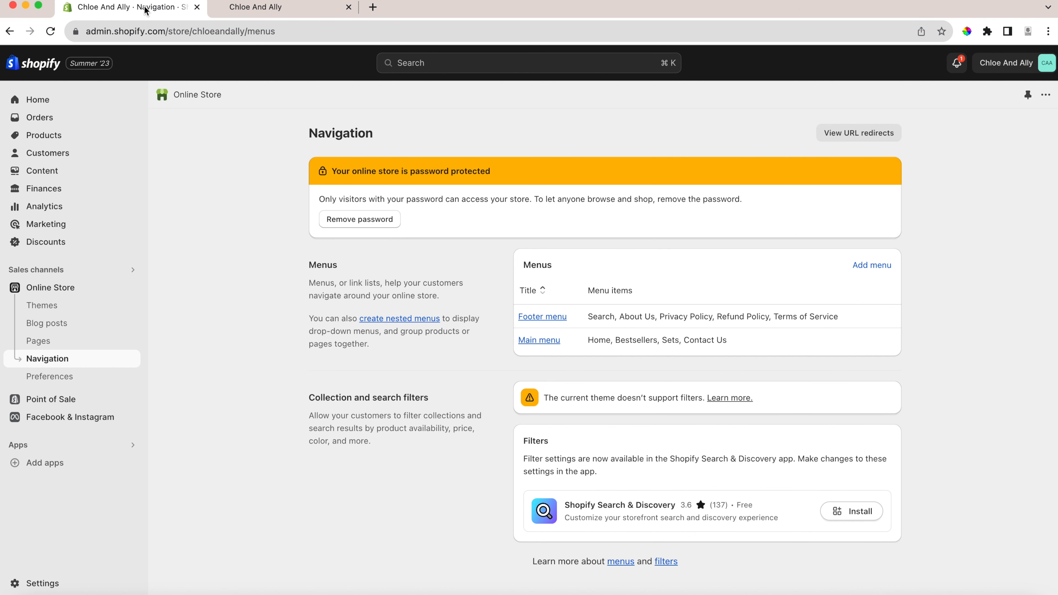
{"action": "left_click", "coordinate": [347, 221]}
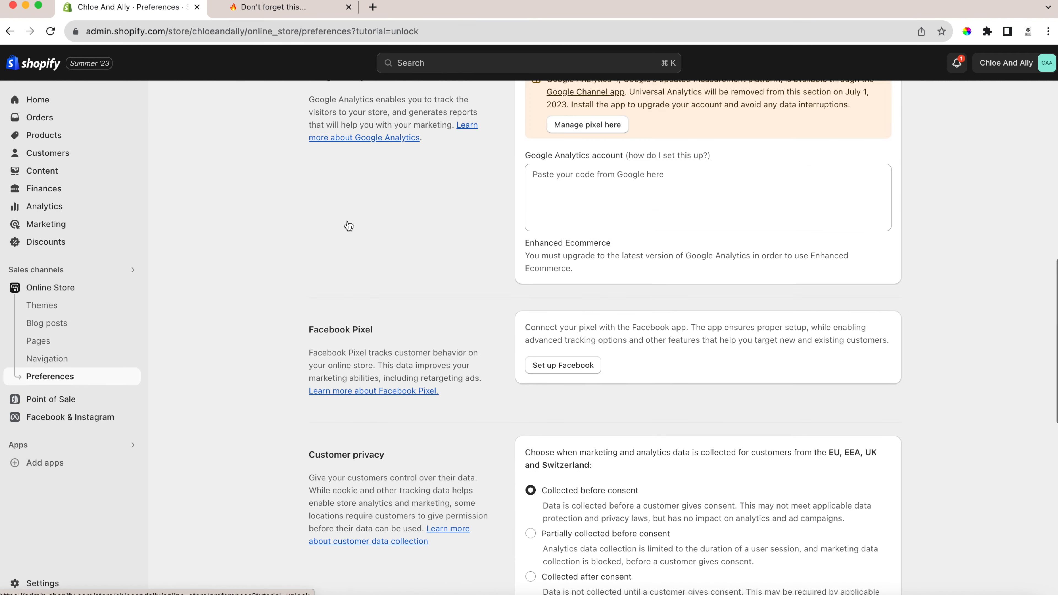
{"action": "left_click", "coordinate": [633, 253]}
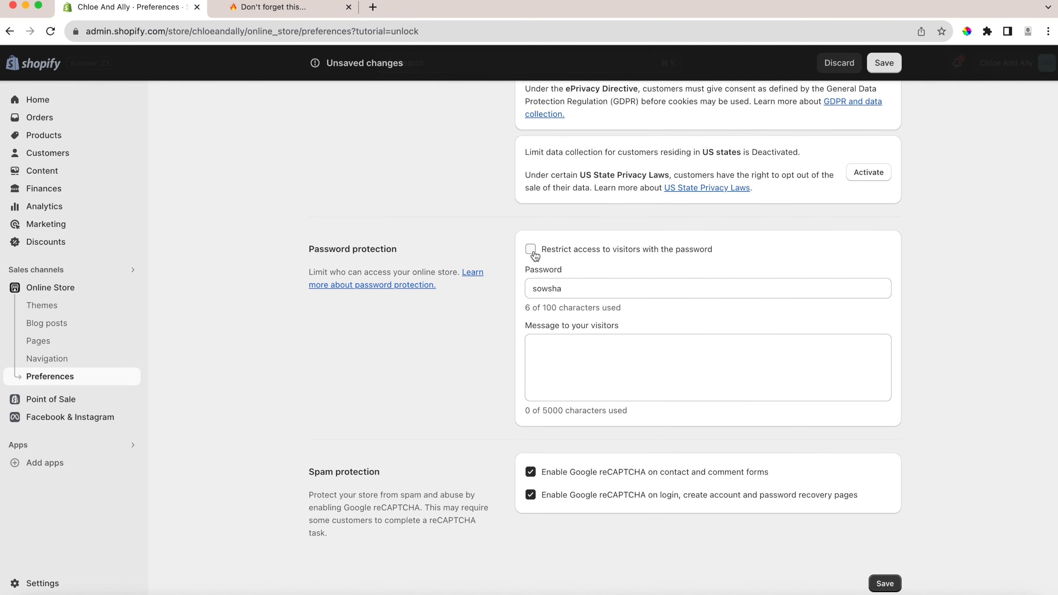
{"action": "left_click", "coordinate": [885, 584]}
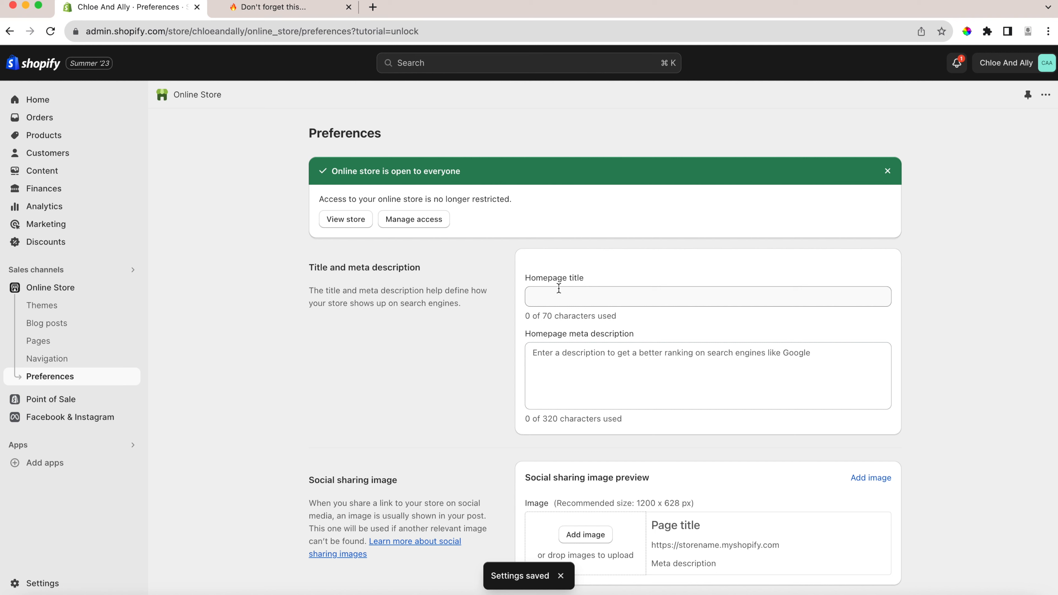
Set the homepage title to "Chloe And Ally" in the online store preferences.
{"action": "left_click", "coordinate": [549, 296]}
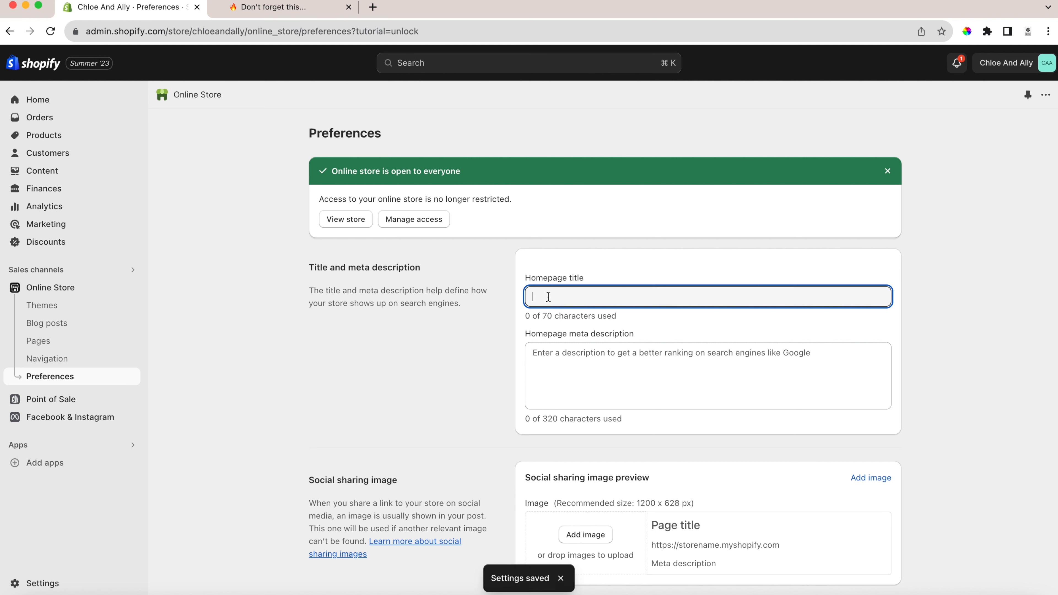
{"action": "type", "text": "Chloe And "}
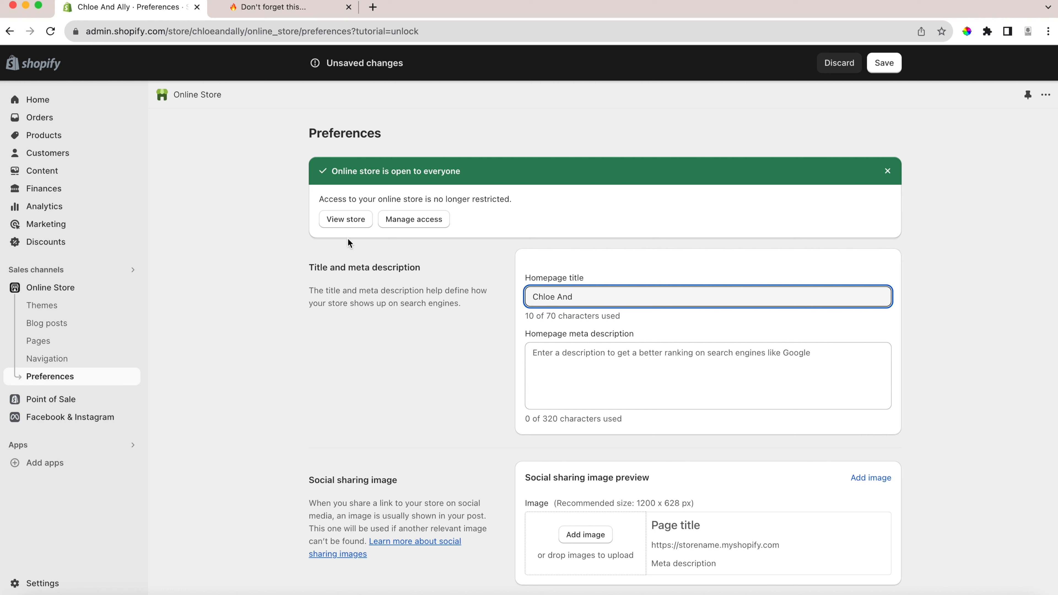
{"action": "type", "text": "Ally"}
Enter "Shop the best clothes in the market!" as the homepage meta description.
{"action": "left_click", "coordinate": [647, 373]}
{"action": "type", "text": "Shop the. be"}
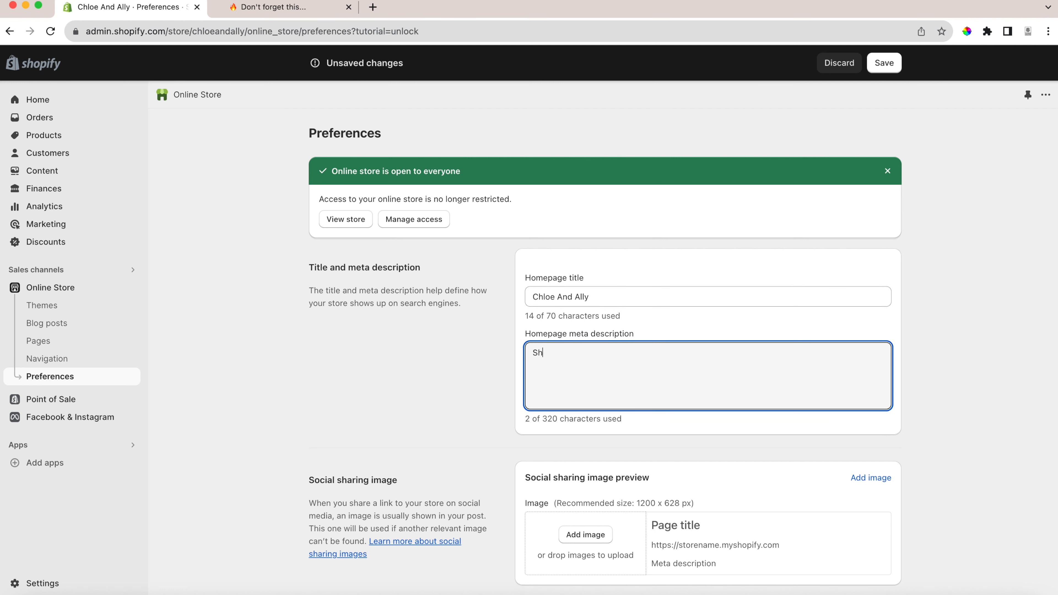
{"action": "key", "text": "BackSpace"}
{"action": "key", "text": "BackSpace"}
{"action": "key", "text": "BackSpace"}
{"action": "key", "text": "BackSpace"}
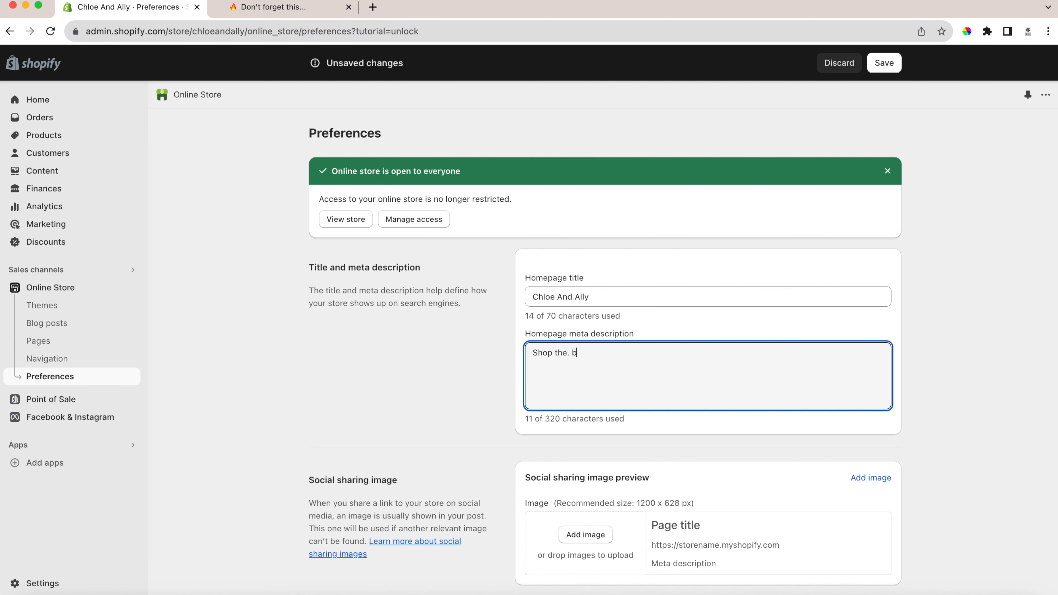
{"action": "type", "text": "best "}
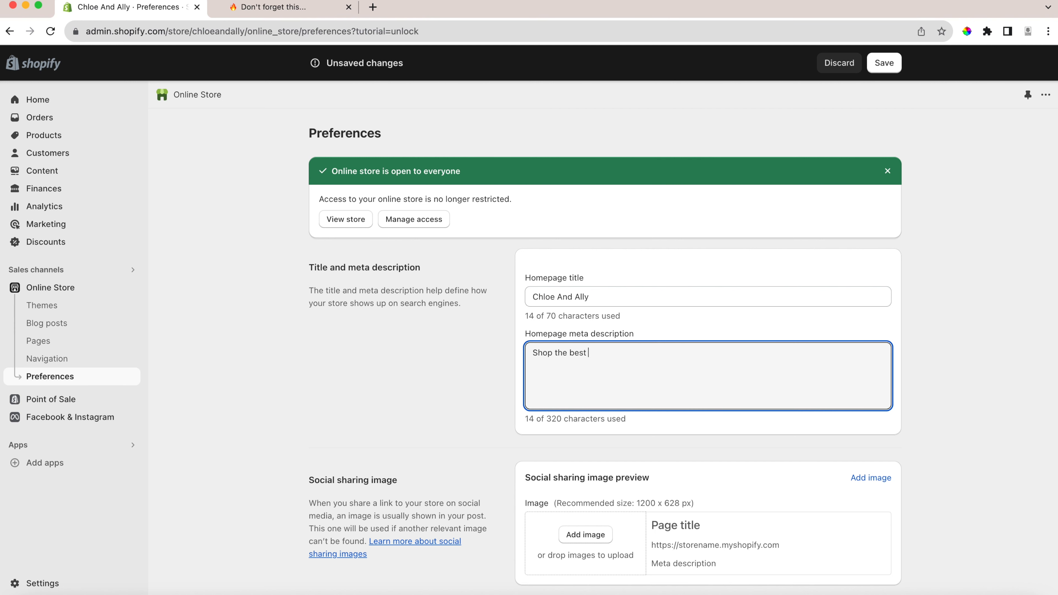
{"action": "type", "text": "clothes in the markt"}
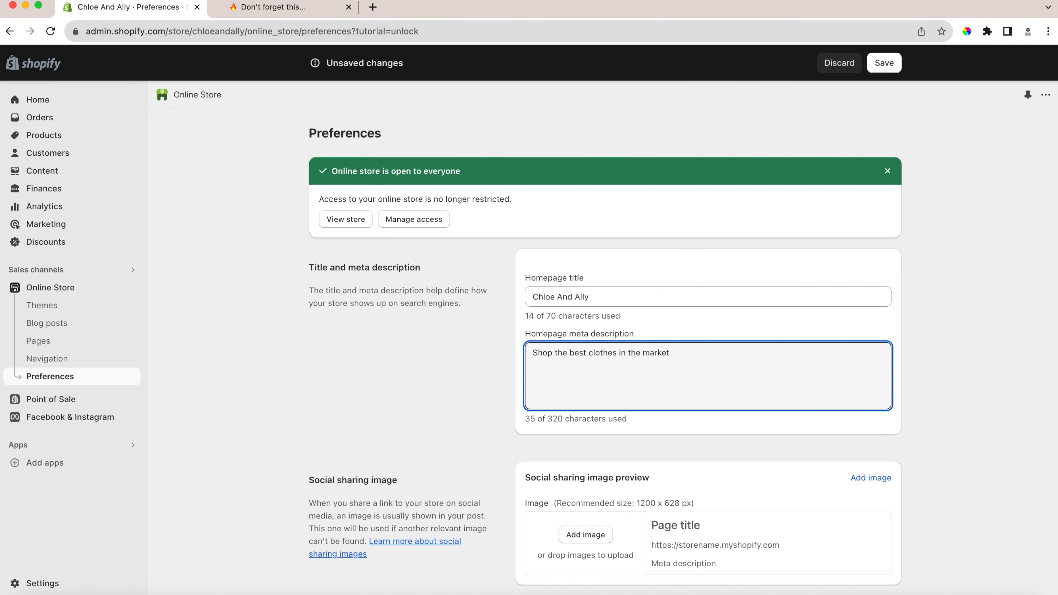
{"action": "left_click", "coordinate": [637, 450]}
Upload the picture of three women modelling tops as the social sharing image and save the store preferences.
{"action": "scroll", "coordinate": [583, 417], "scroll_direction": "down", "scroll_amount": 3}
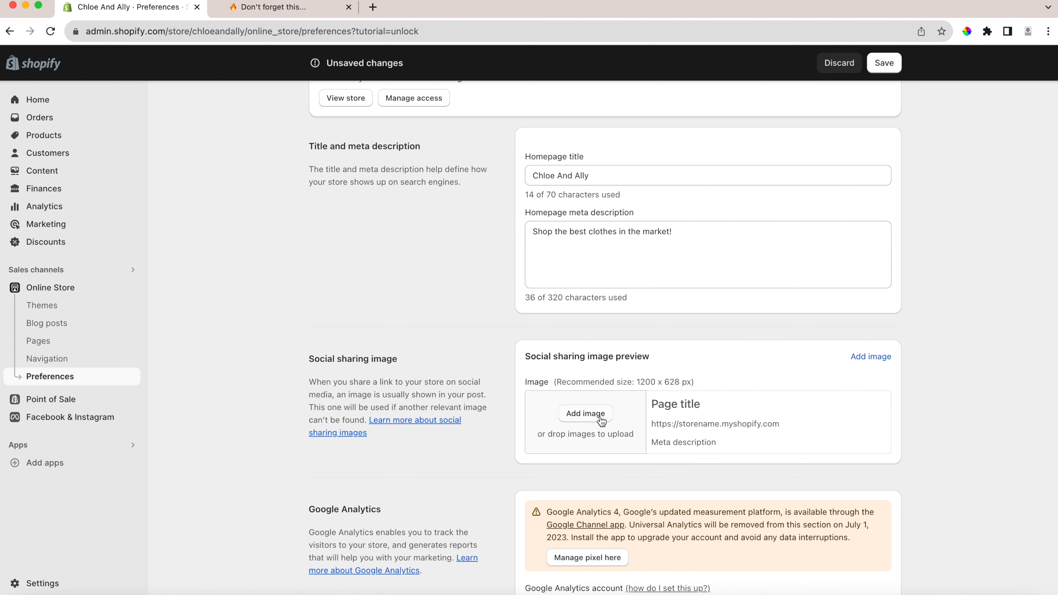
{"action": "left_click", "coordinate": [581, 420]}
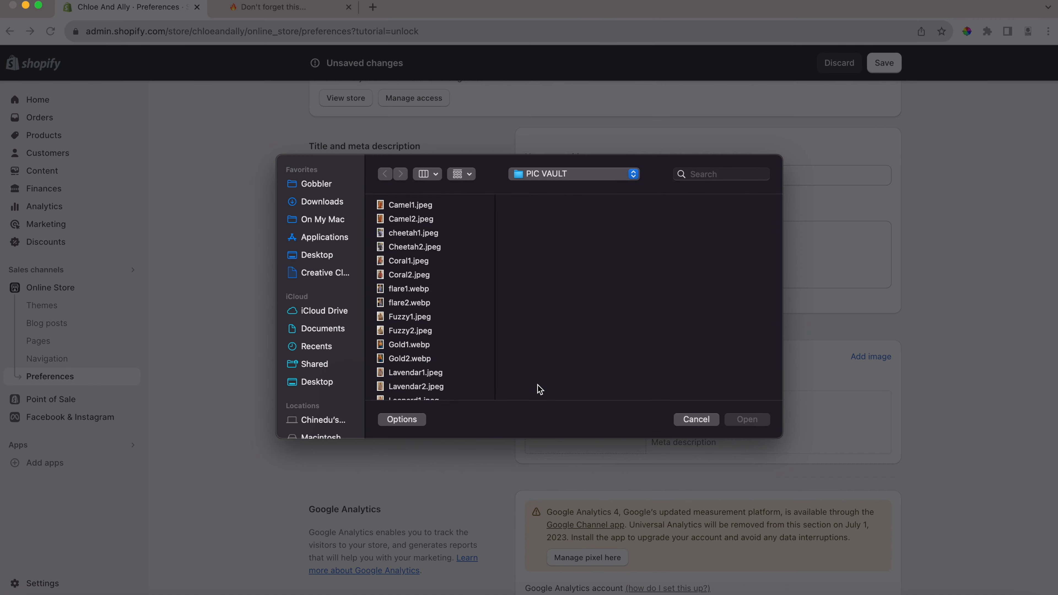
{"action": "double_click", "coordinate": [412, 217]}
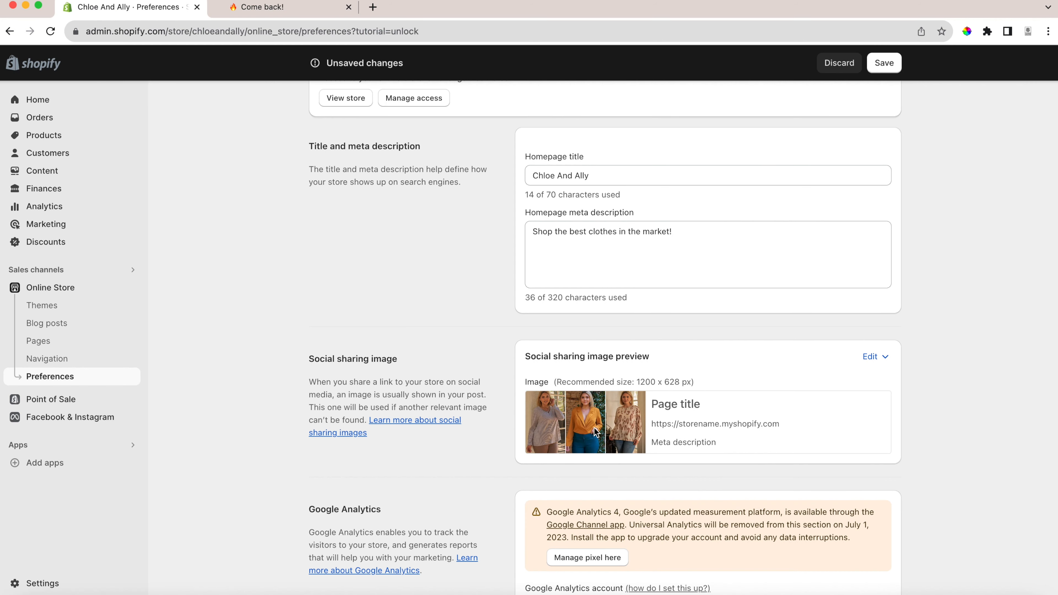
{"action": "scroll", "coordinate": [656, 464], "scroll_direction": "down", "scroll_amount": 3}
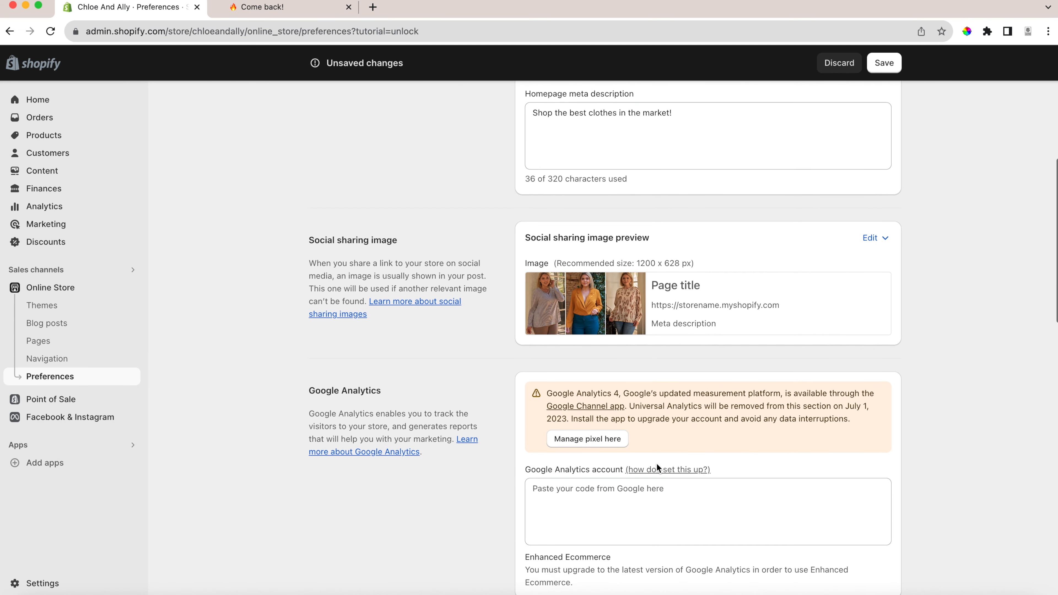
{"action": "left_click", "coordinate": [887, 66]}
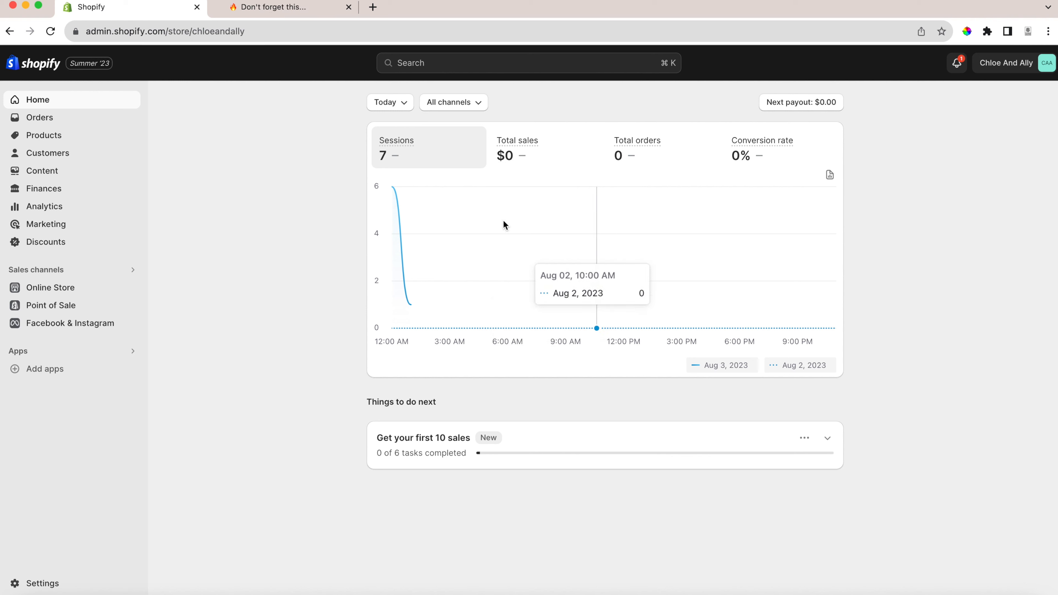
{"action": "scroll", "coordinate": [503, 335], "scroll_direction": "down", "scroll_amount": 1}
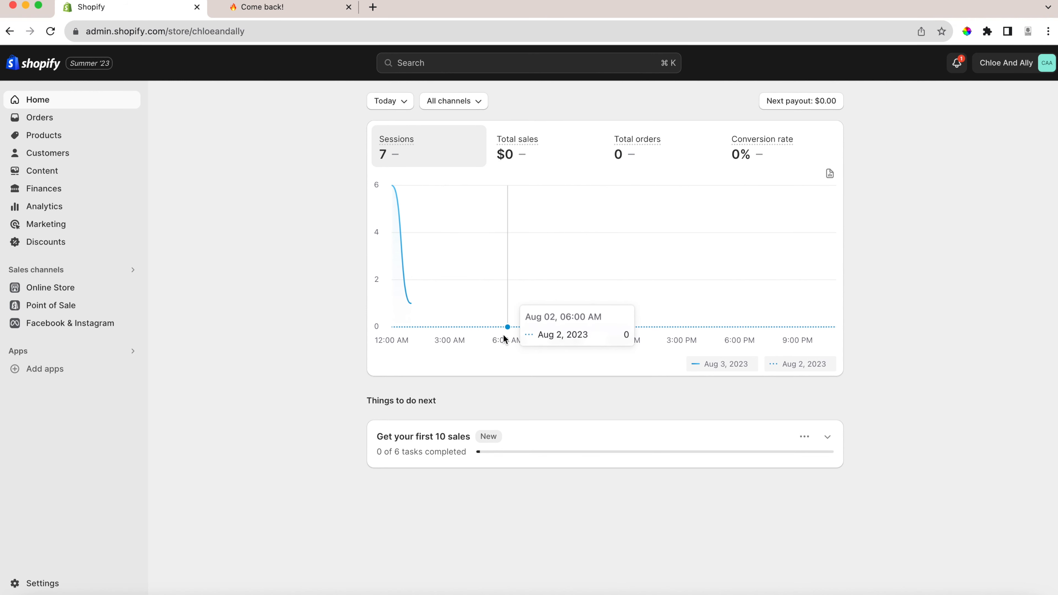